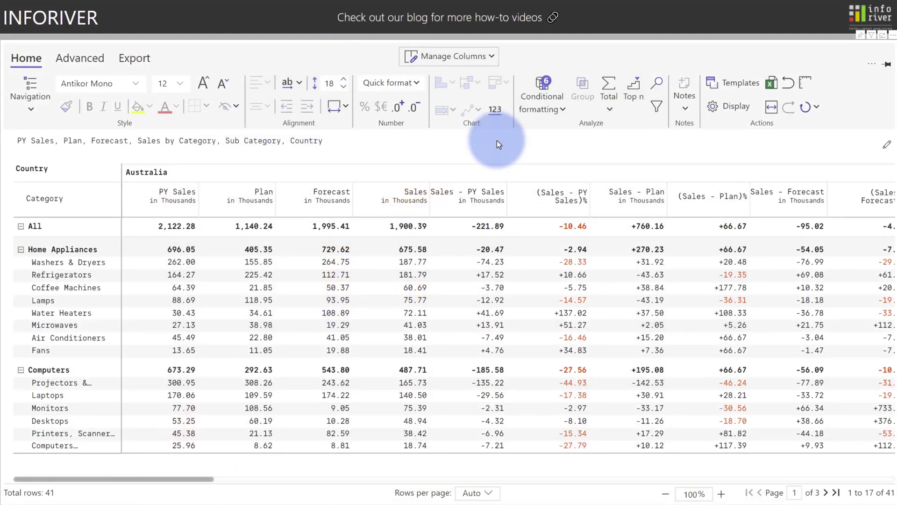
# Apply a Top 5 by Sub Category filter on PY Sales, showing the rest as Others
pyautogui.click(636, 87)
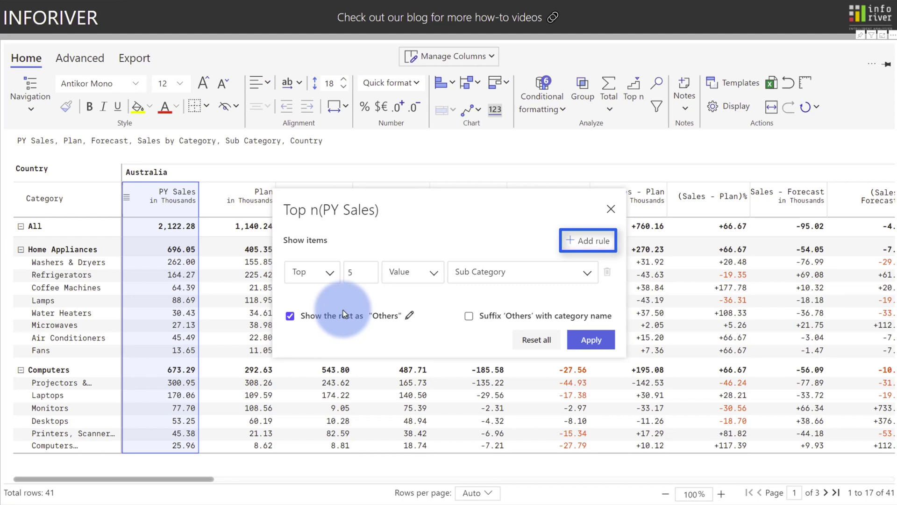
pyautogui.click(579, 342)
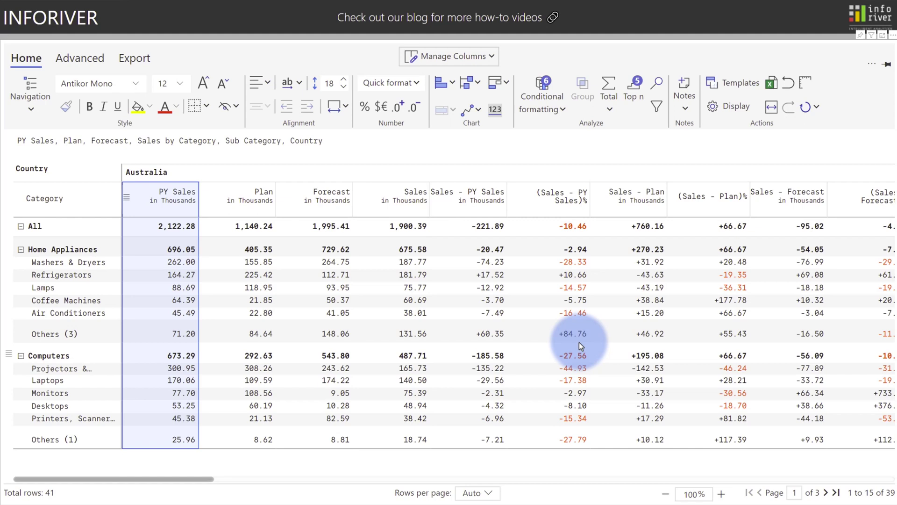
# Search the matrix for 132, step to match 3 of 3, then search for Cell instead
pyautogui.click(656, 83)
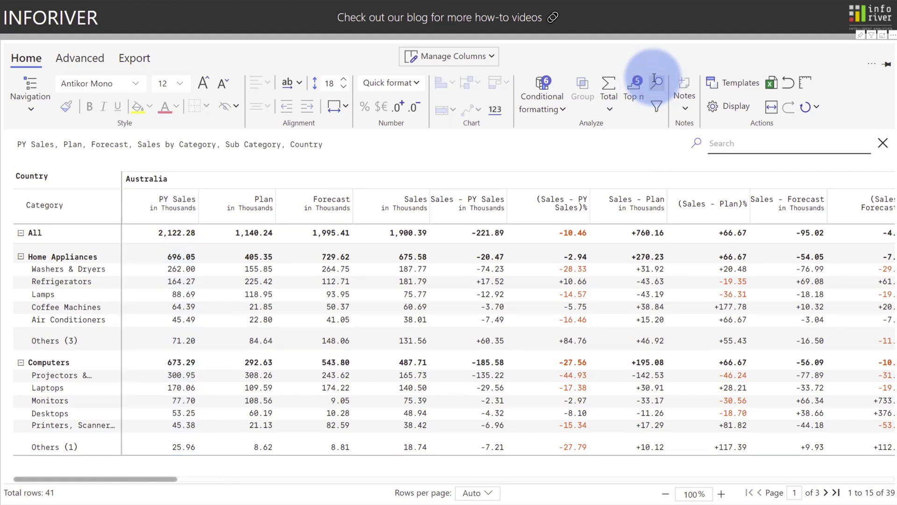
pyautogui.write('132')
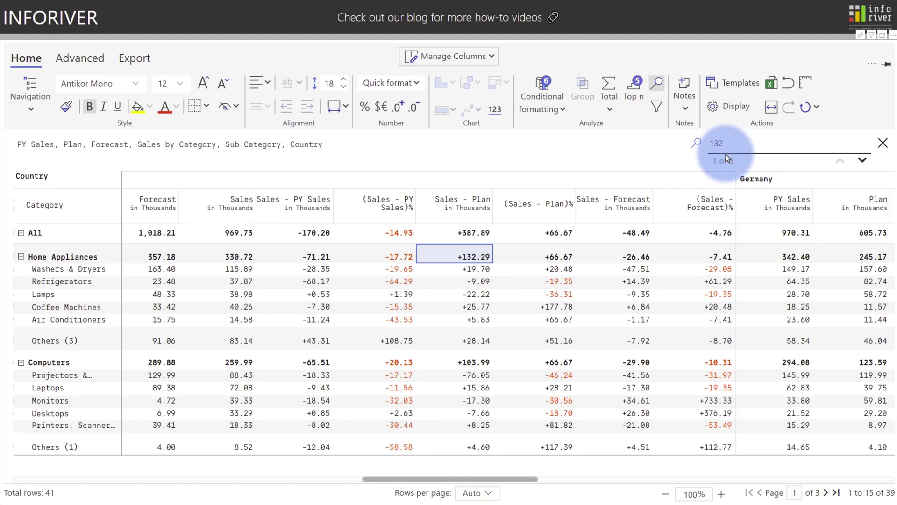
pyautogui.click(862, 160)
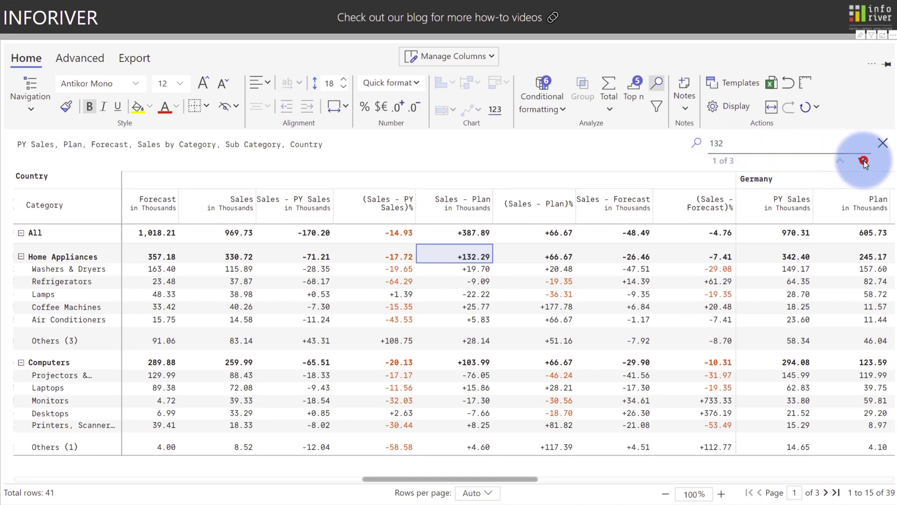
pyautogui.click(863, 161)
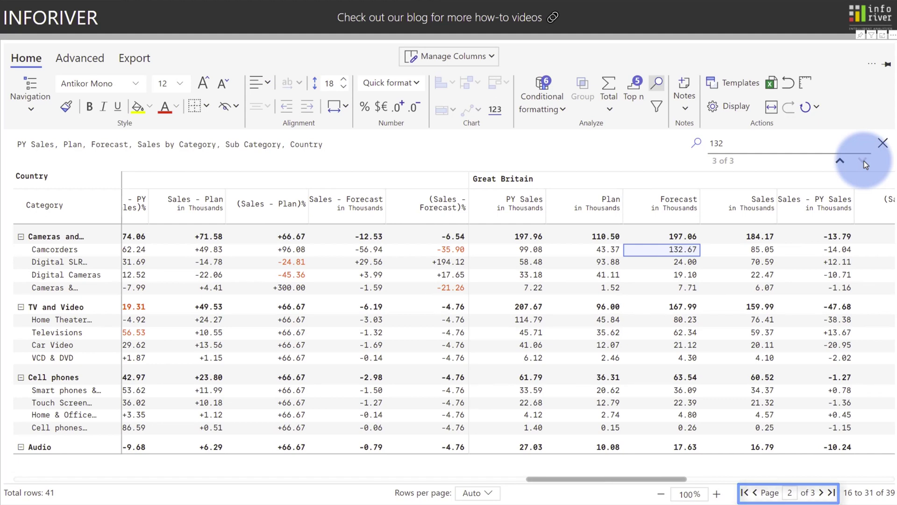
pyautogui.click(756, 143)
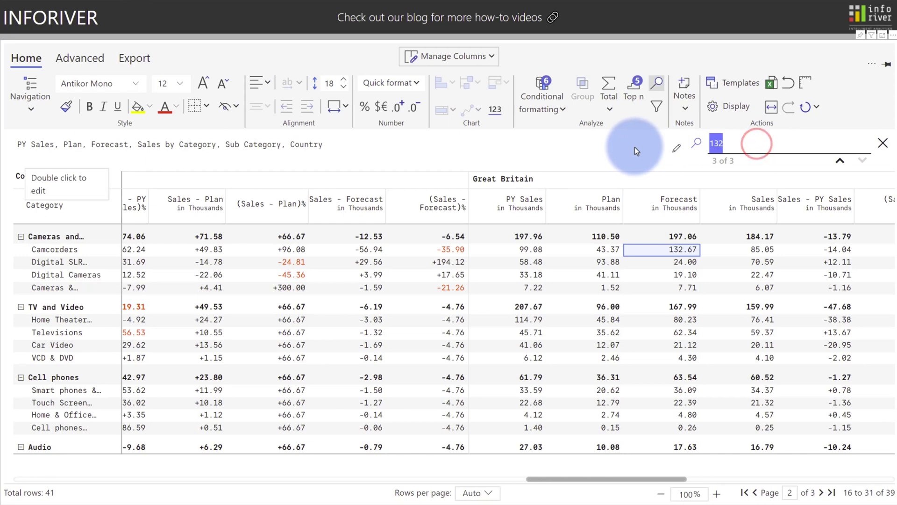
pyautogui.write('Cell')
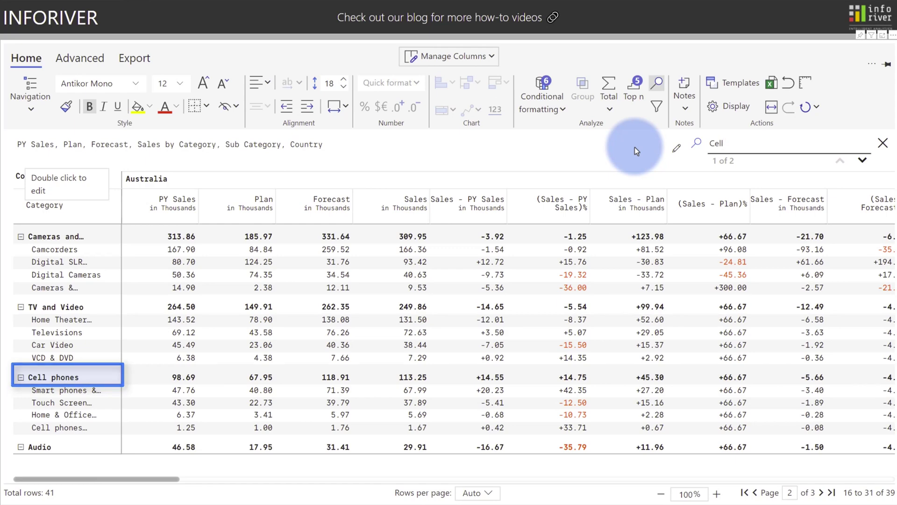
# Build an advanced filter with a nested group of two conditions, joined at the top level with Or
pyautogui.click(657, 115)
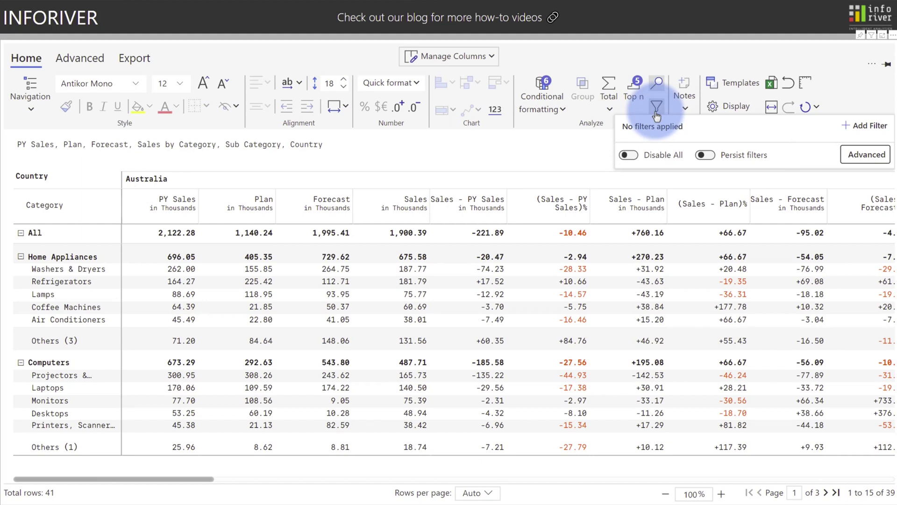
pyautogui.click(862, 155)
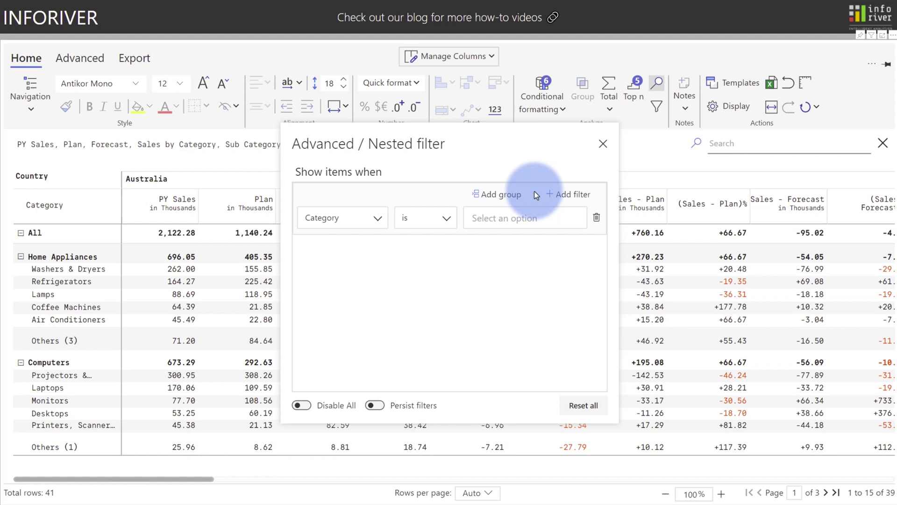
pyautogui.click(495, 196)
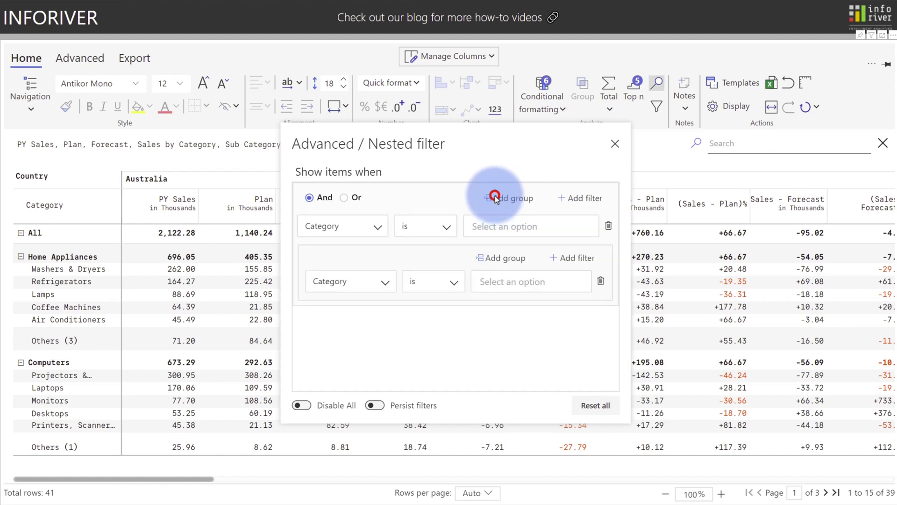
pyautogui.click(561, 260)
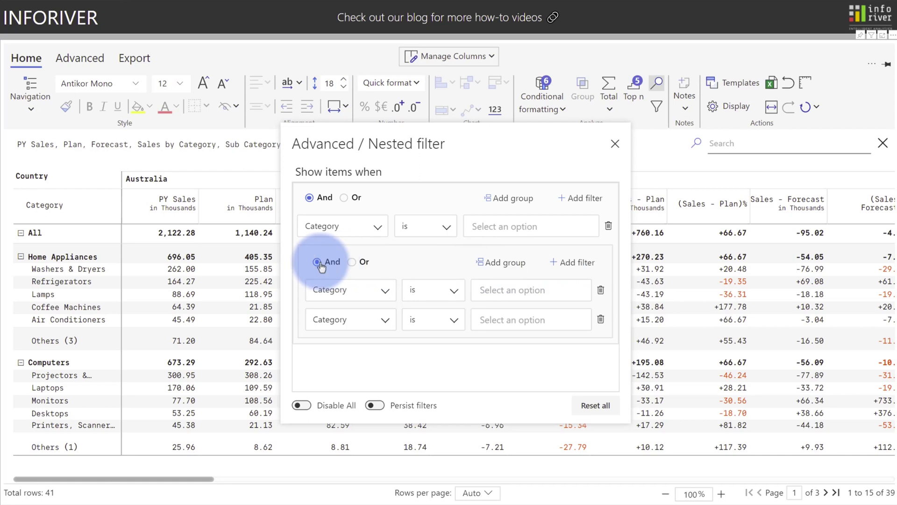
pyautogui.click(344, 197)
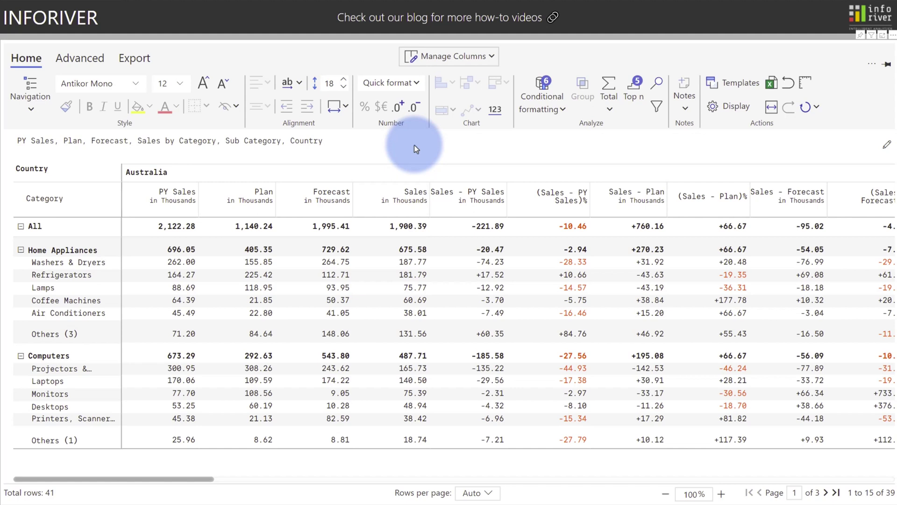
# Add a Negative quick rule to the Sales - PY Sales column, covering both values and totals
pyautogui.click(464, 203)
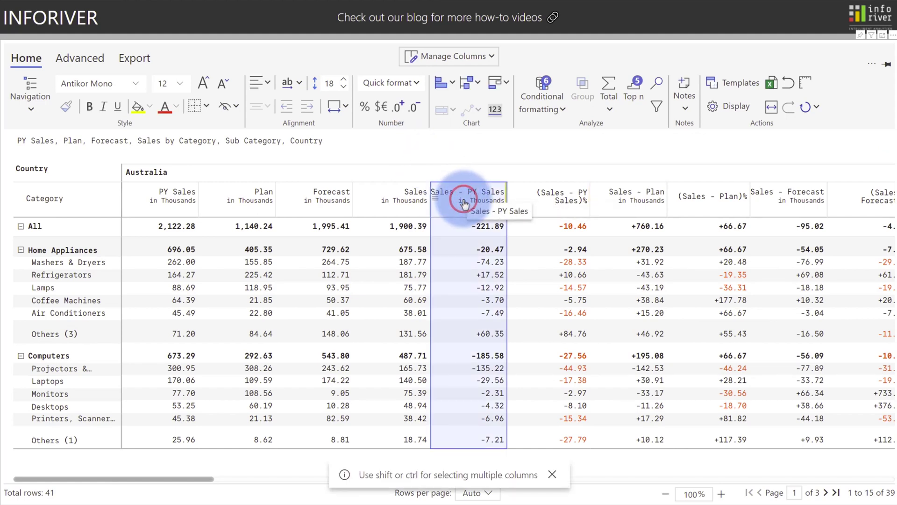
pyautogui.click(538, 108)
pyautogui.press('Down')
pyautogui.press('Right')
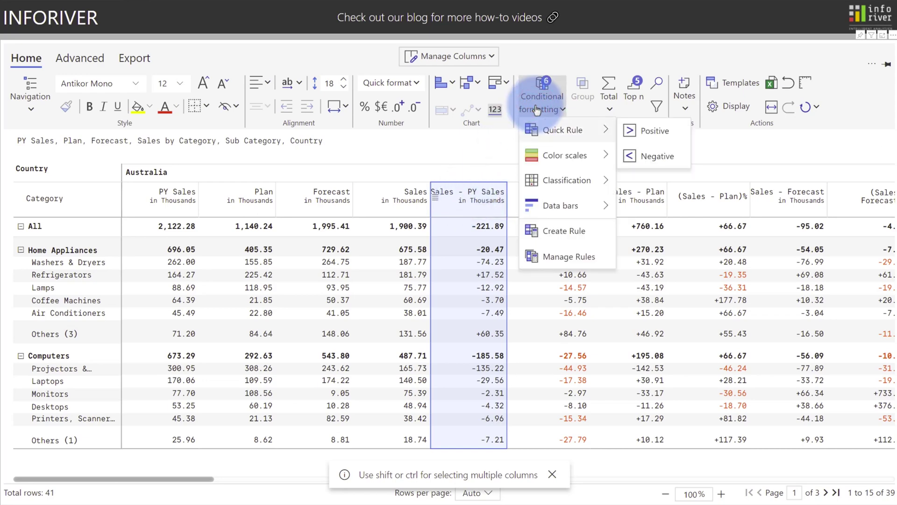
pyautogui.click(656, 154)
pyautogui.click(771, 165)
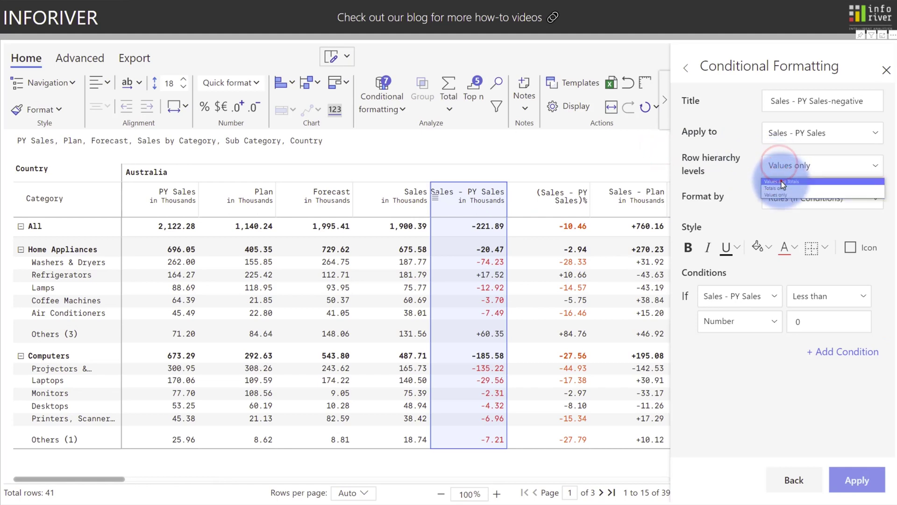
pyautogui.click(781, 180)
pyautogui.click(867, 479)
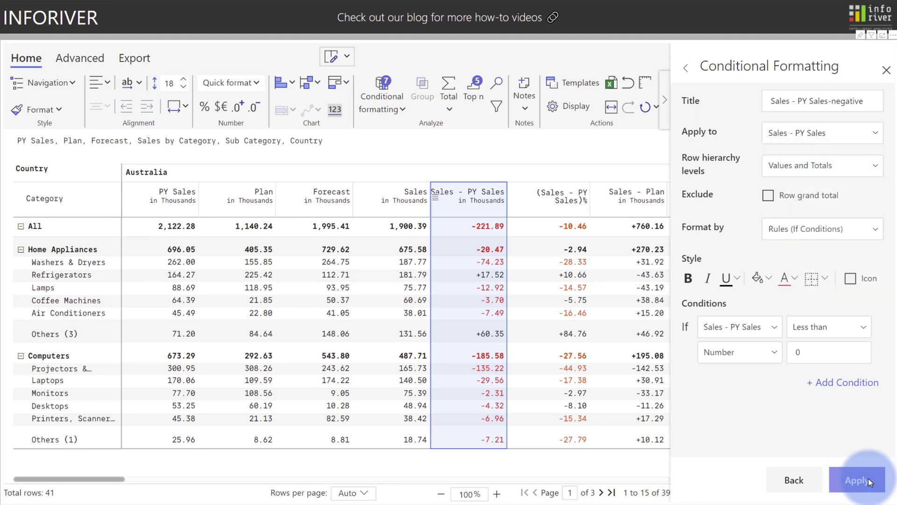
pyautogui.click(887, 70)
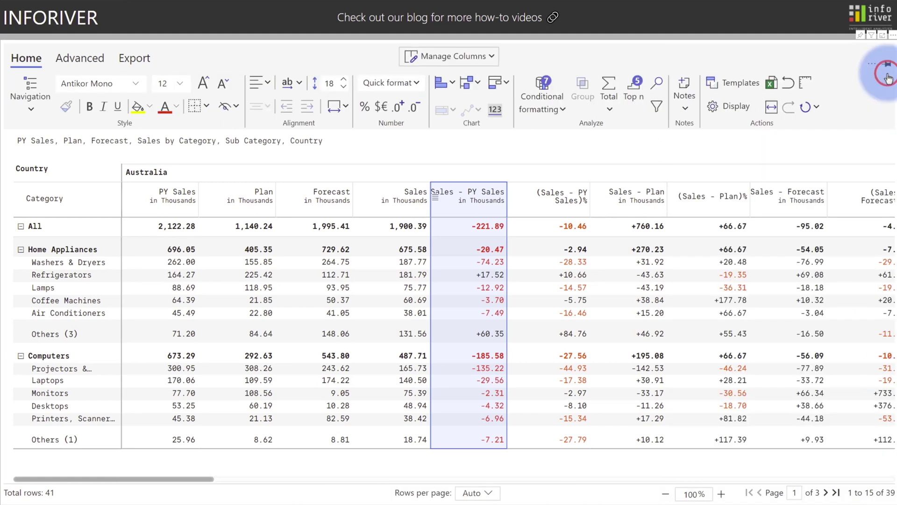
# Start a classification rule on values and totals, excluding the grand total, and remove the default LOW/MEDIUM/HIGH ranges
pyautogui.click(556, 90)
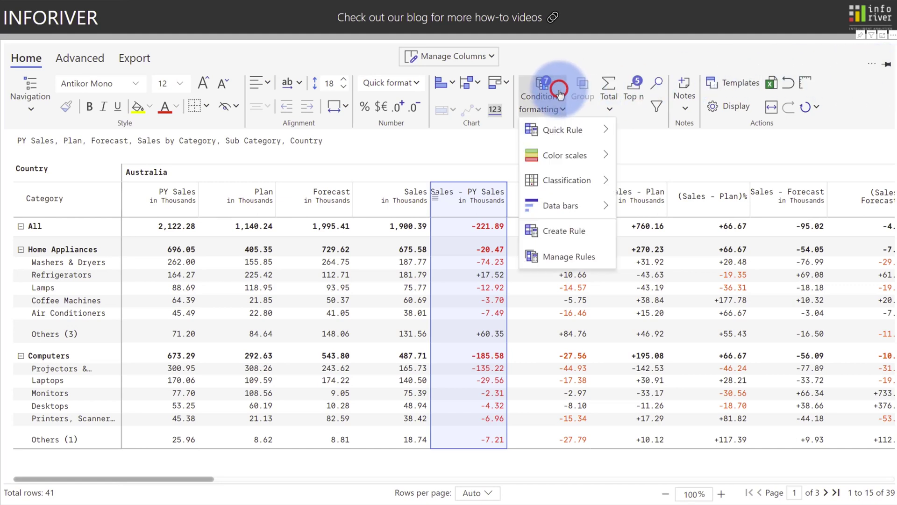
pyautogui.moveTo(548, 187)
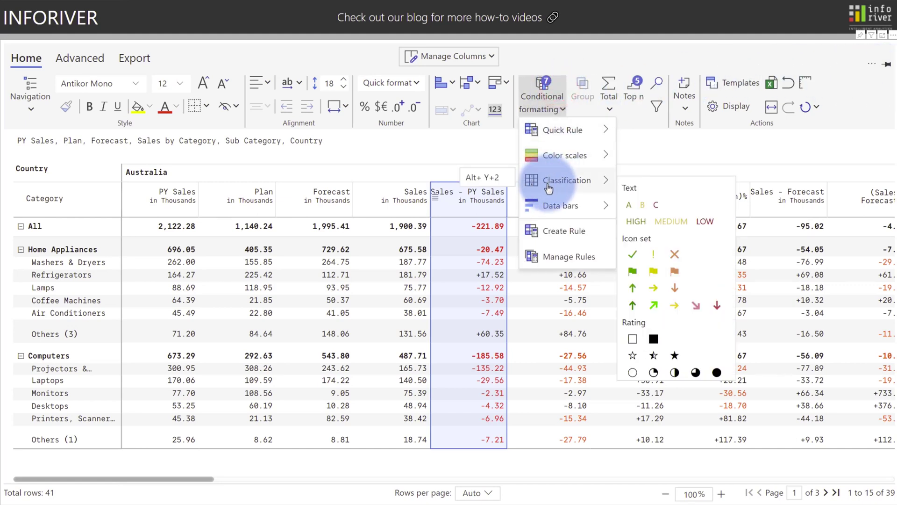
pyautogui.click(656, 223)
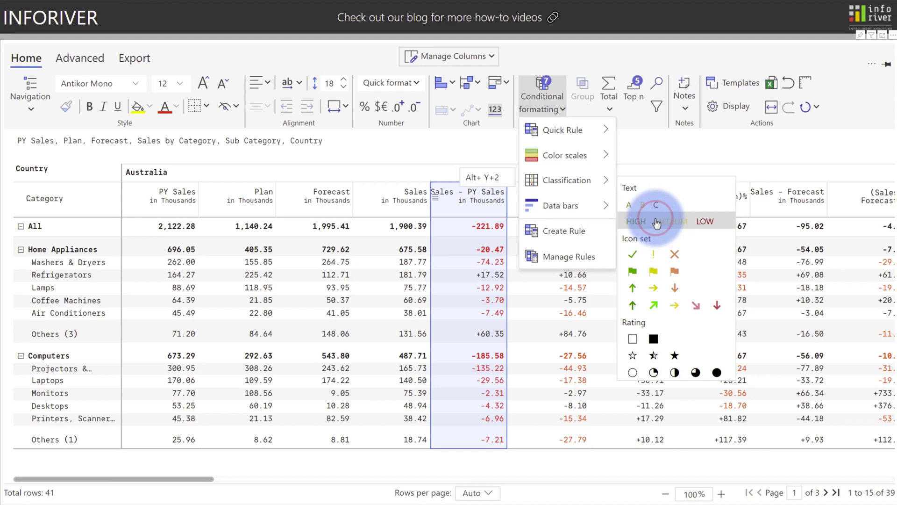
pyautogui.click(796, 168)
pyautogui.click(795, 182)
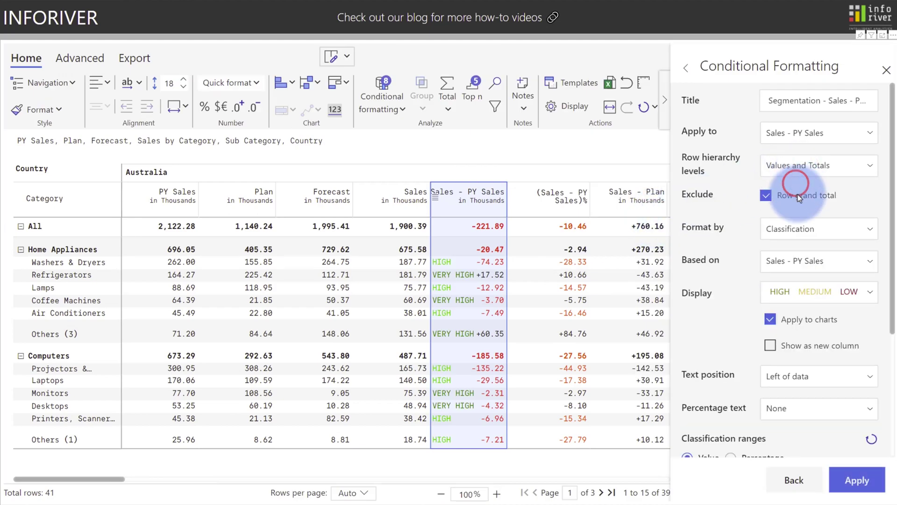
pyautogui.scroll(-4, 798, 201)
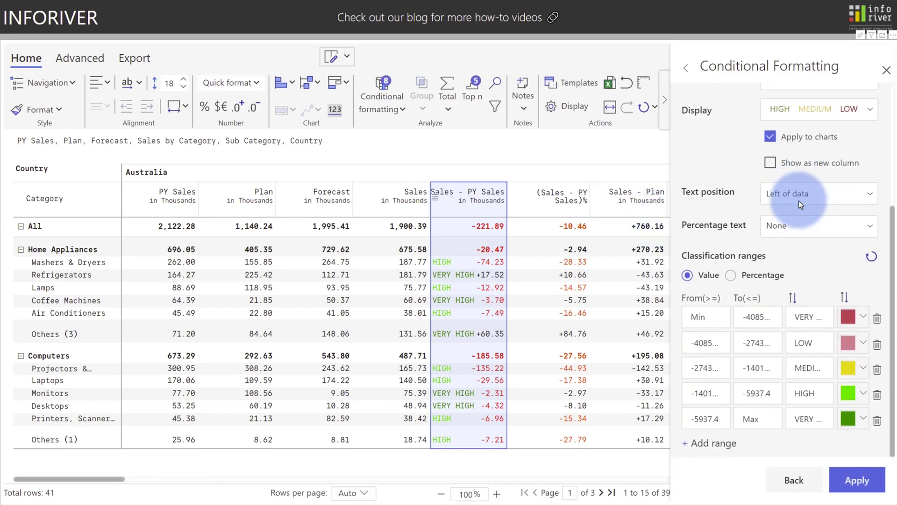
pyautogui.click(877, 345)
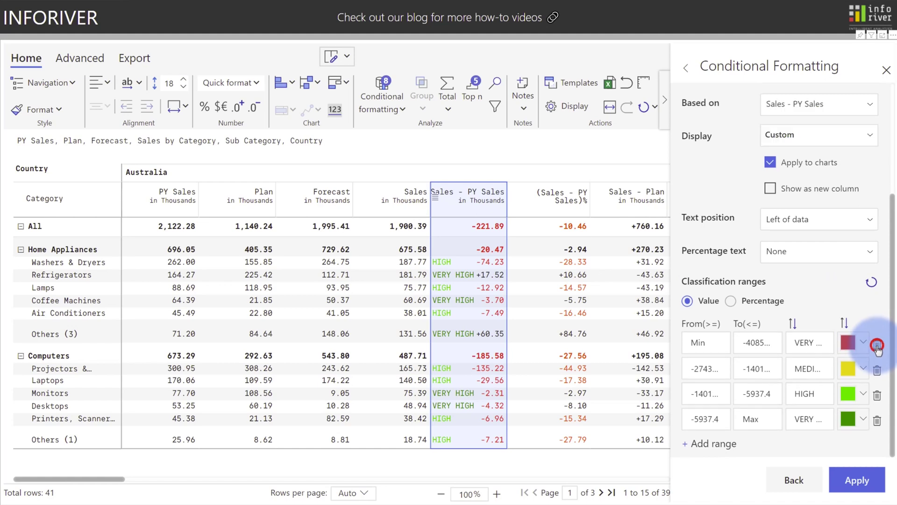
pyautogui.click(877, 369)
pyautogui.click(877, 395)
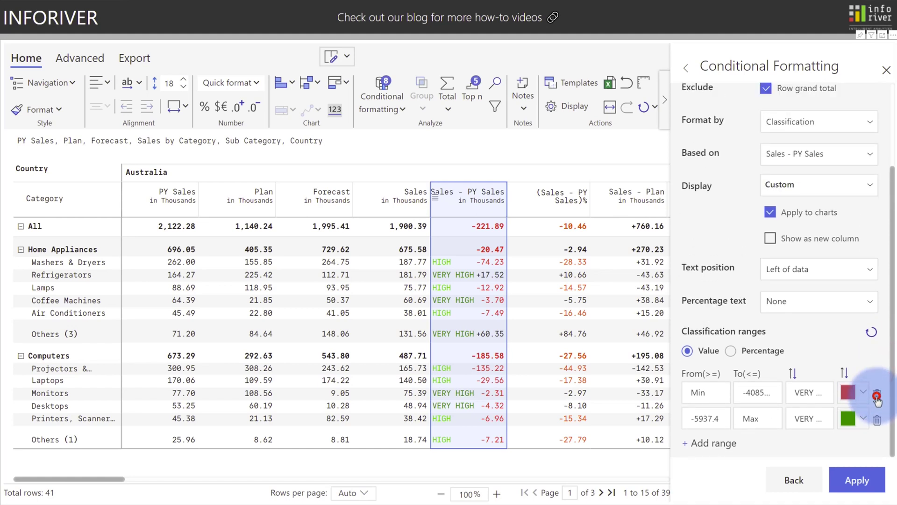
# Set the ranges to Min–0 labelled NEGATIVE and 0–Max labelled POSITIVE, then apply
pyautogui.click(759, 392)
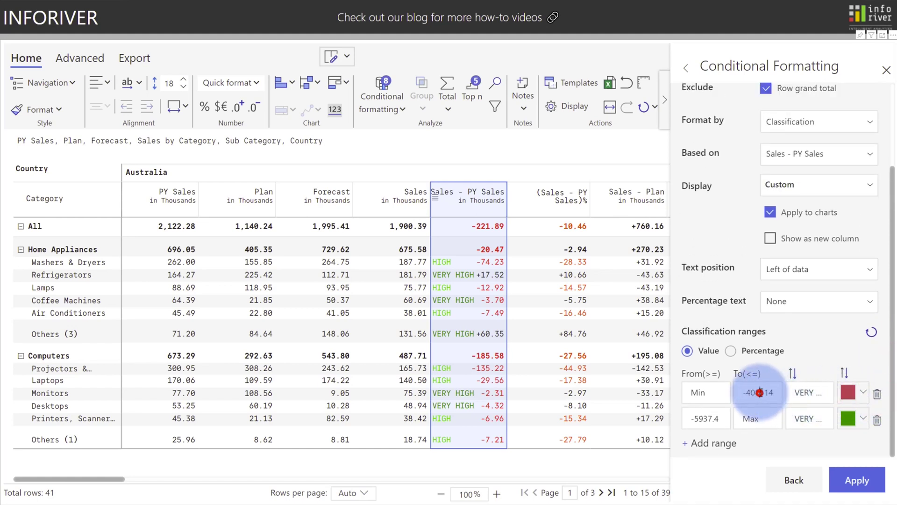
pyautogui.doubleClick(759, 392)
pyautogui.write('0')
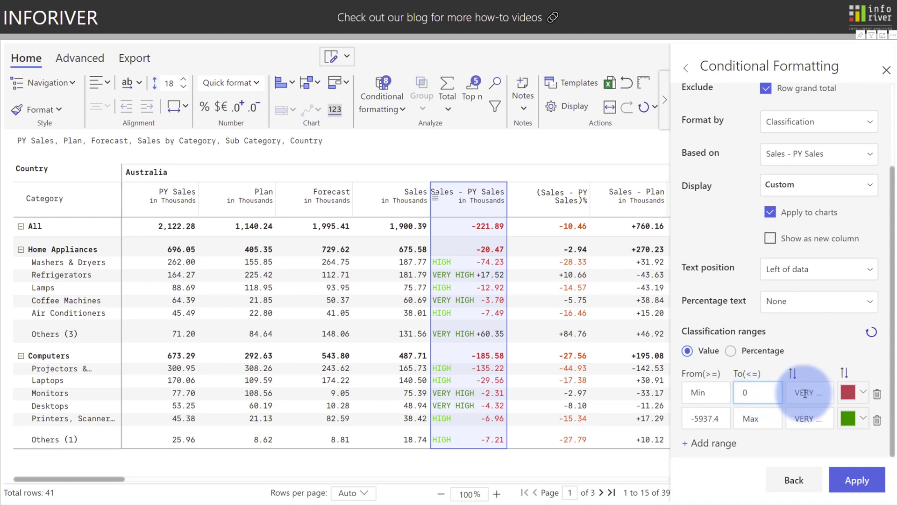
pyautogui.doubleClick(804, 393)
pyautogui.write('NEGATIVE')
pyautogui.doubleClick(690, 419)
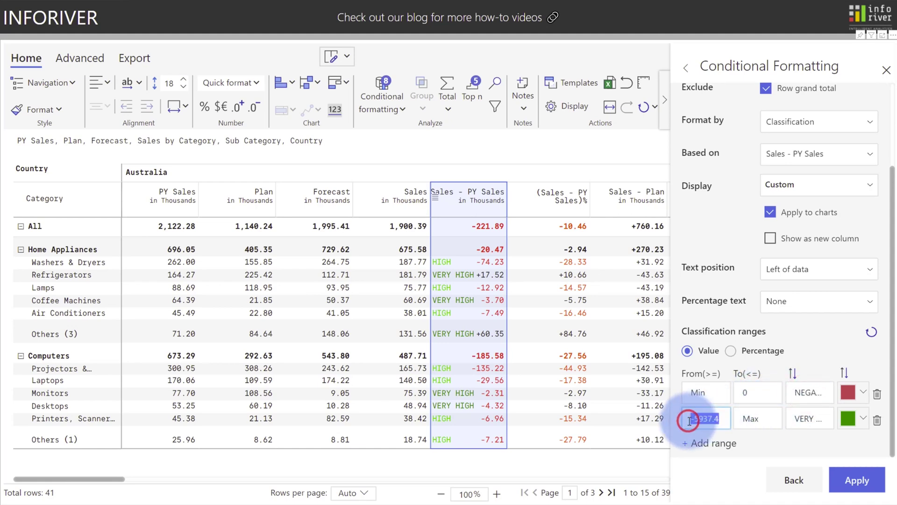
pyautogui.write('0')
pyautogui.doubleClick(796, 417)
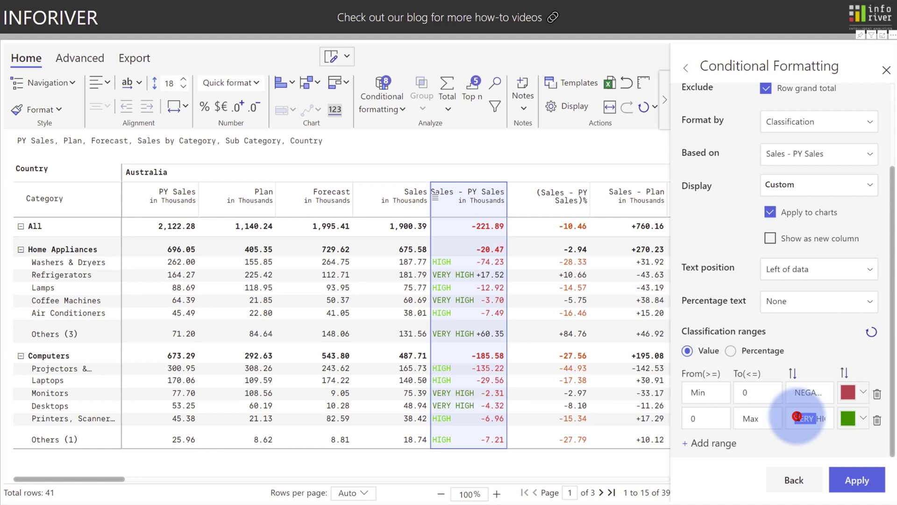
pyautogui.write('POSITIVE')
pyautogui.click(851, 477)
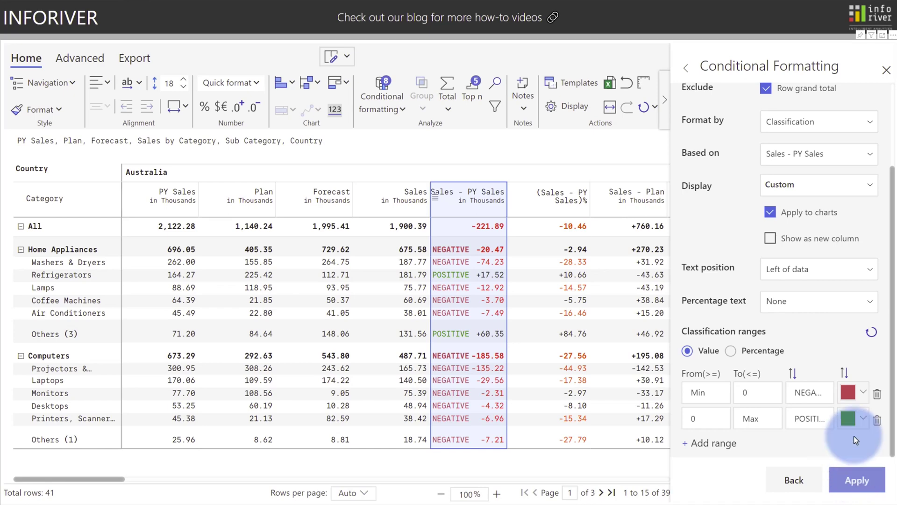
pyautogui.click(887, 69)
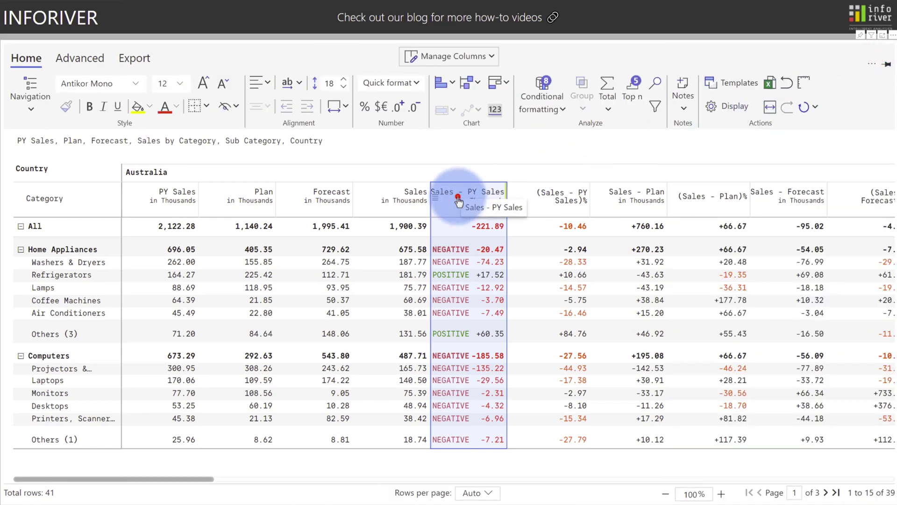
# Reset the Top n filter so every sub-category is listed again
pyautogui.click(476, 184)
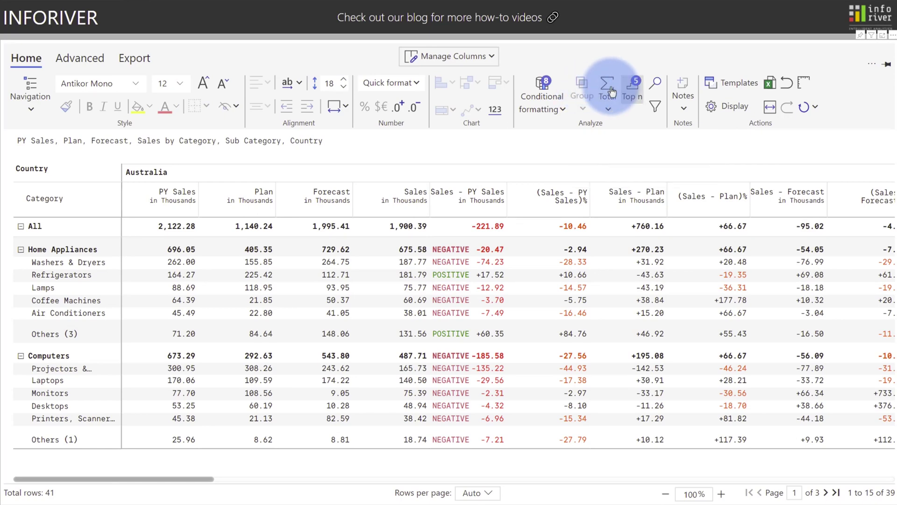
pyautogui.click(630, 87)
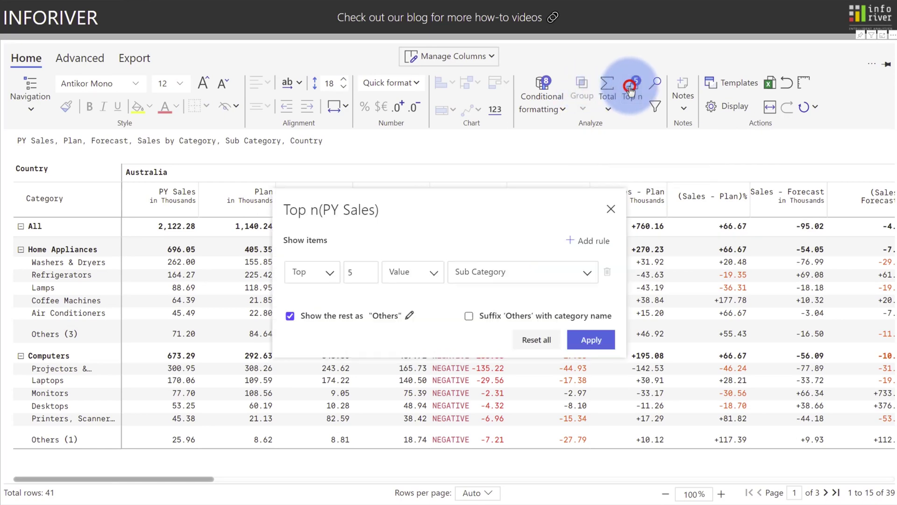
pyautogui.click(533, 339)
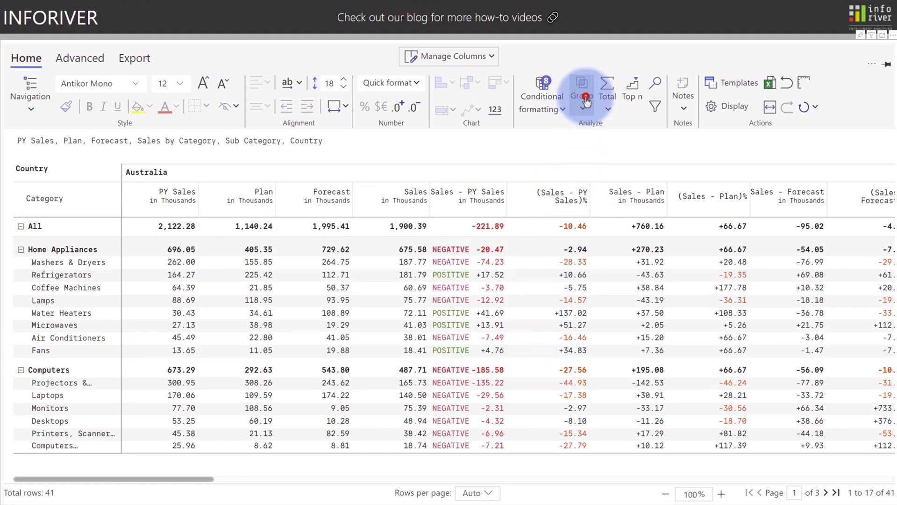
# Group rows by the Sales - PY Sales segmentation and expand Home Appliances' NEGATIVE and POSITIVE groups
pyautogui.click(583, 105)
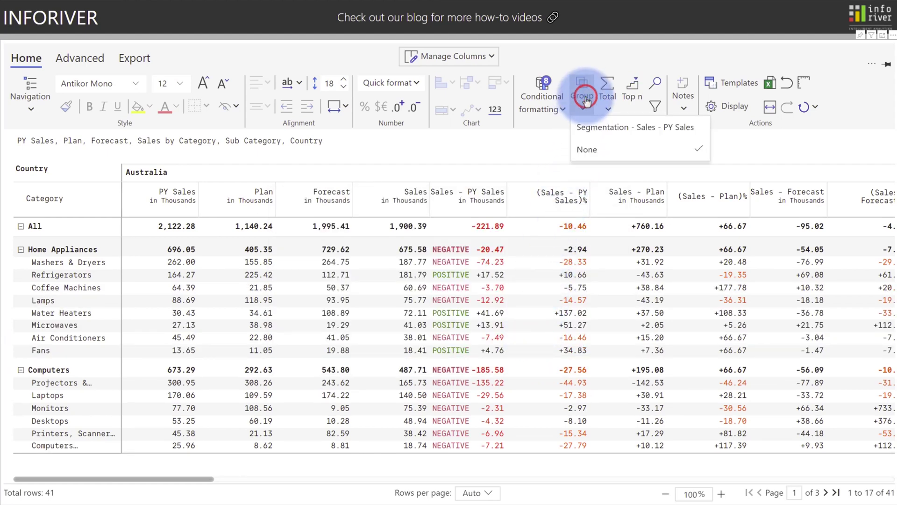
pyautogui.click(584, 131)
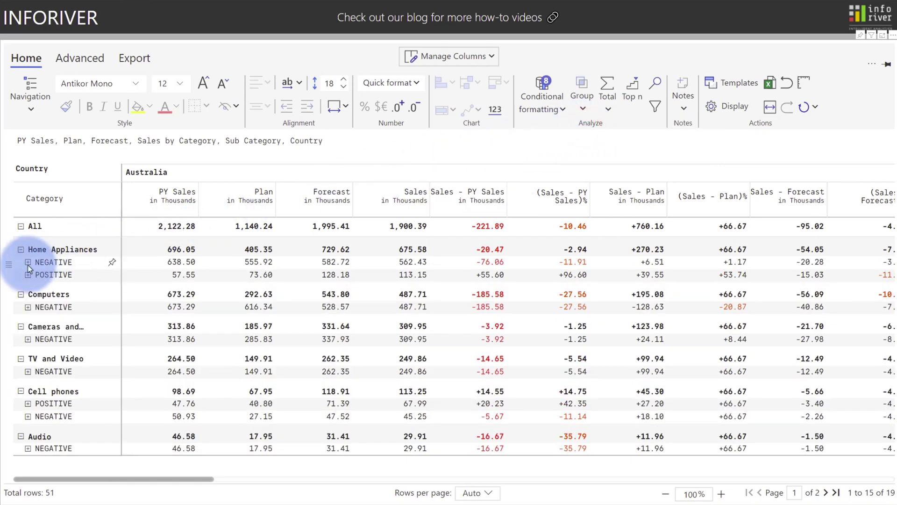
pyautogui.click(27, 264)
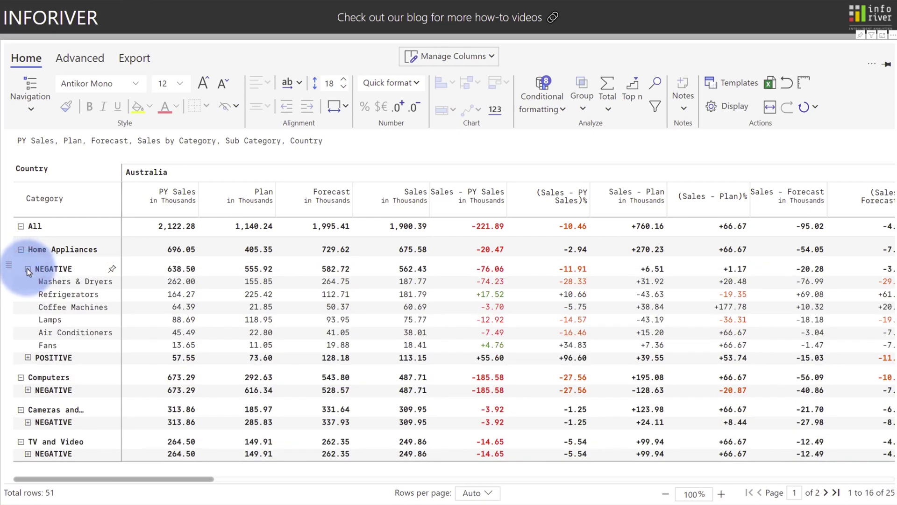
pyautogui.click(27, 269)
pyautogui.click(27, 275)
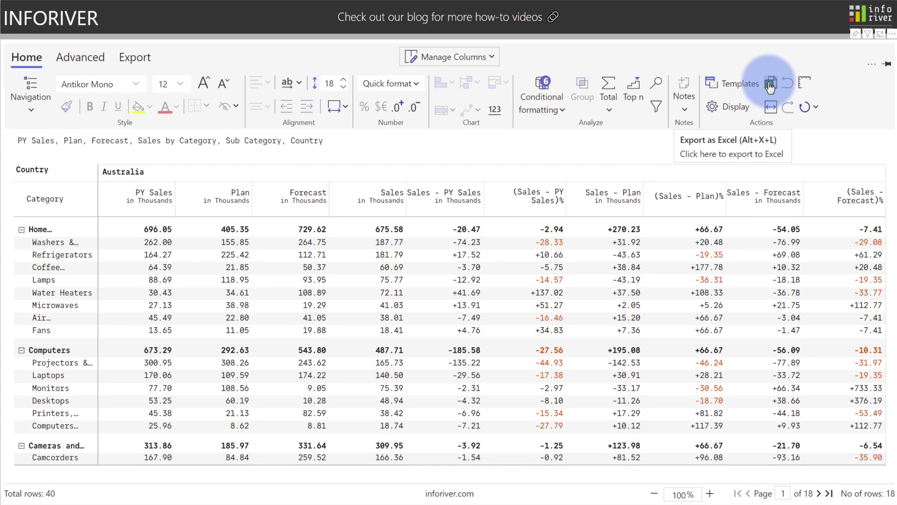
# Show the Export options and the Excel hierarchy display choices, currently Same as visual
pyautogui.click(137, 60)
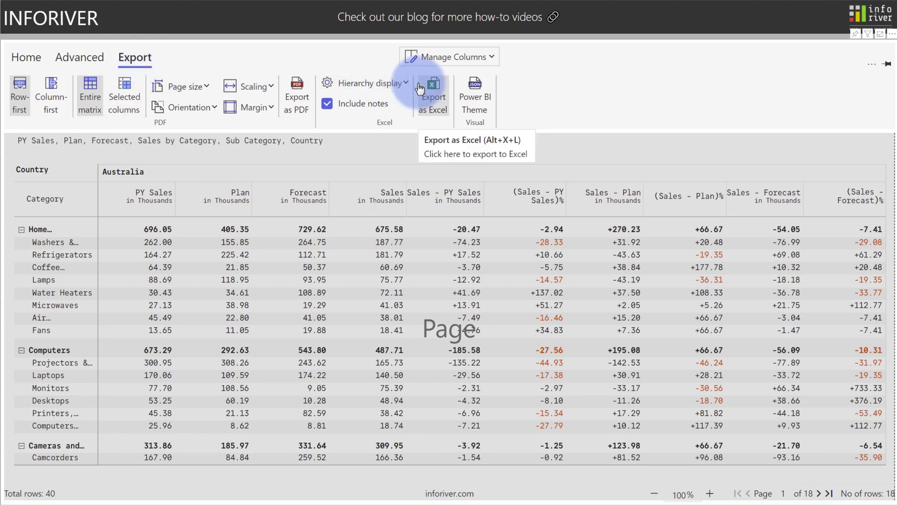
pyautogui.click(385, 84)
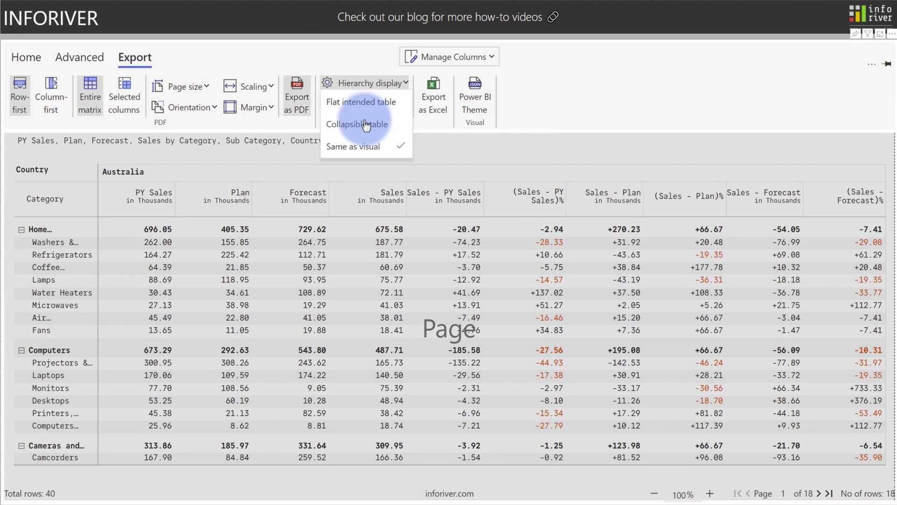
# Insert column page breaks by Country
pyautogui.click(83, 59)
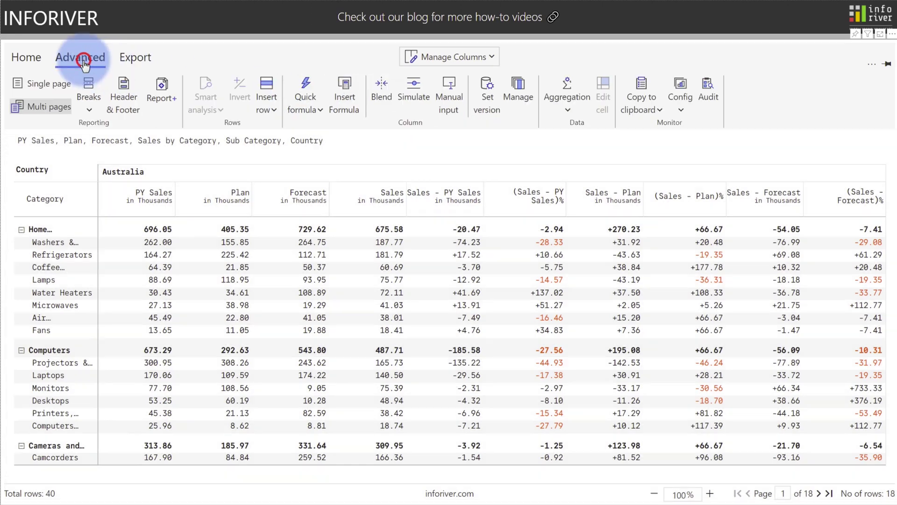
pyautogui.click(89, 99)
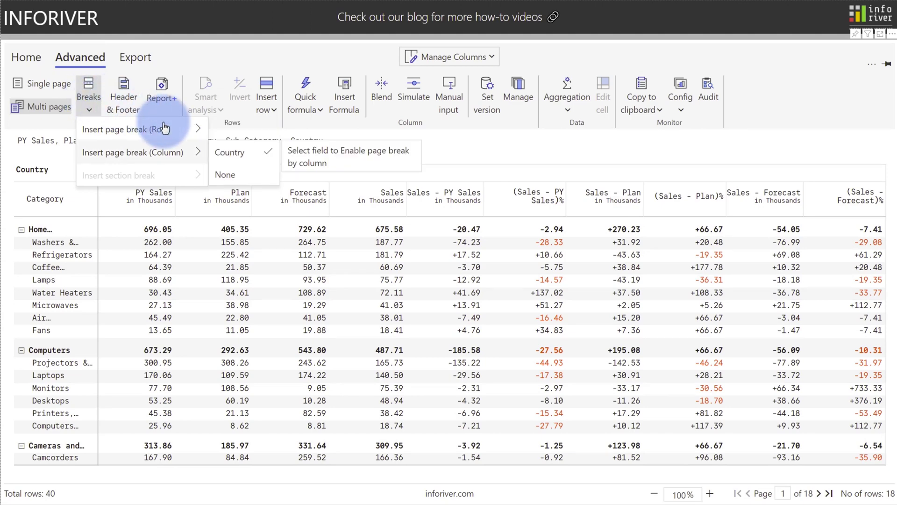
pyautogui.click(238, 150)
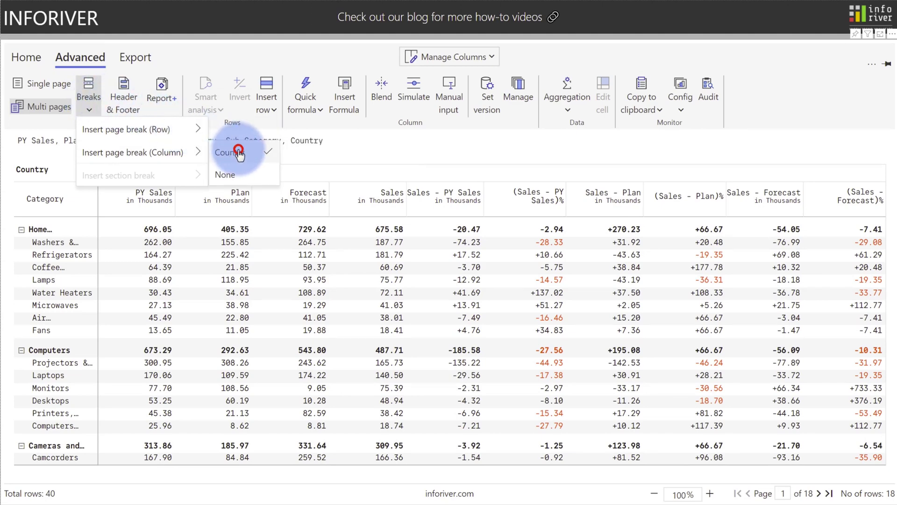
# Export to Excel with a collapsible table hierarchy and open Export.xlsx
pyautogui.click(135, 56)
pyautogui.click(369, 82)
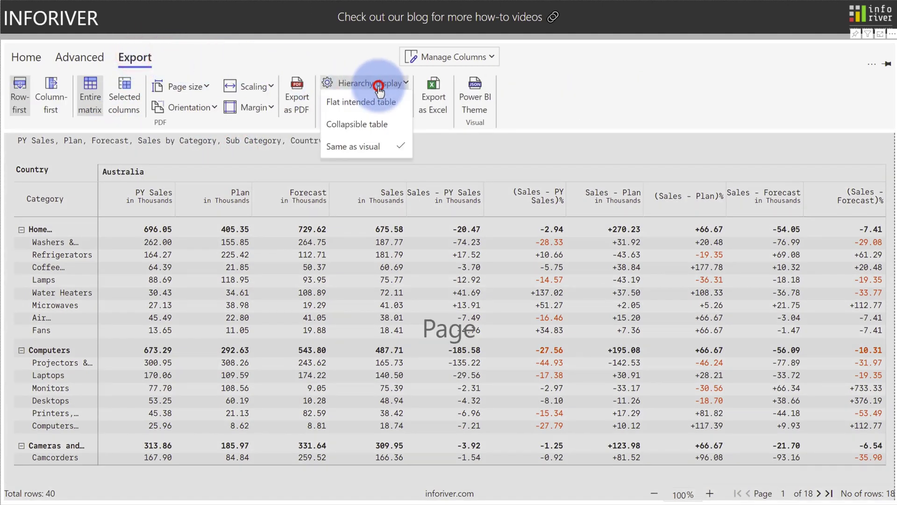
pyautogui.click(362, 123)
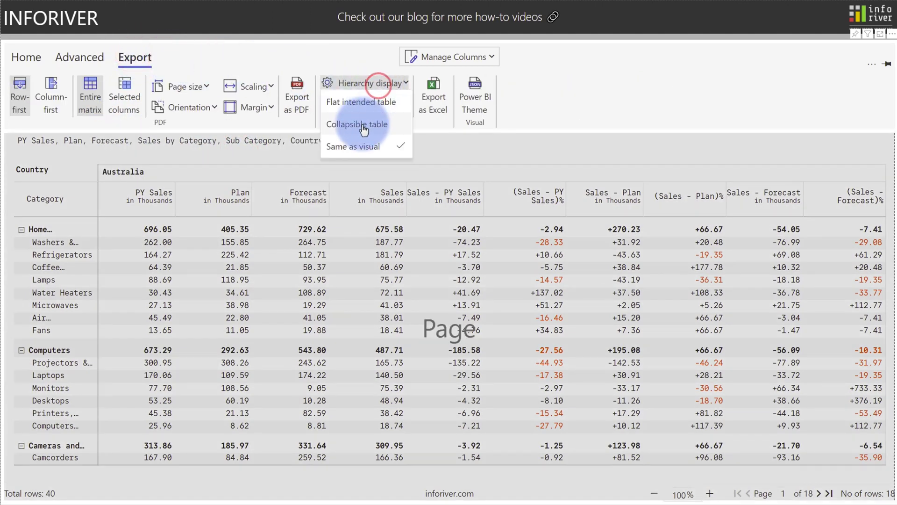
pyautogui.click(435, 99)
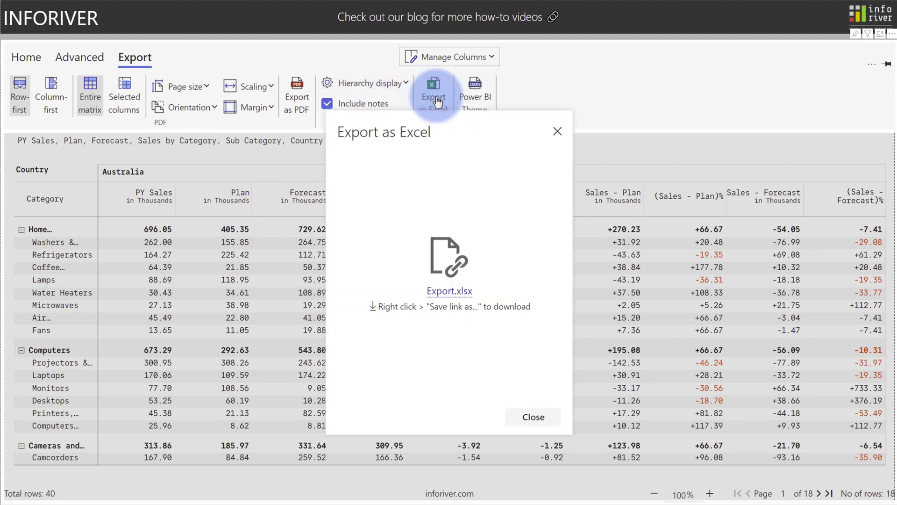
pyautogui.click(72, 85)
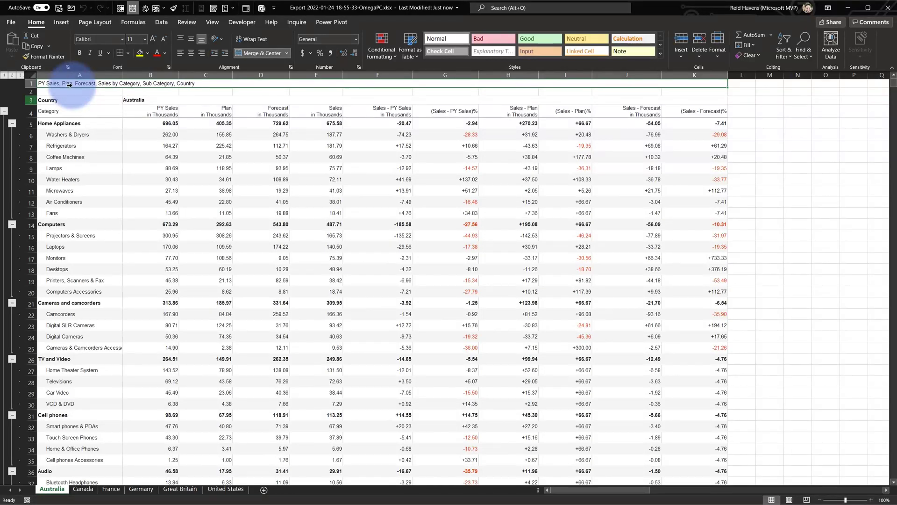
# Collapse and re-expand the outline and the Computers group, then inspect cells G6, I9 and I7
pyautogui.click(4, 112)
pyautogui.click(3, 112)
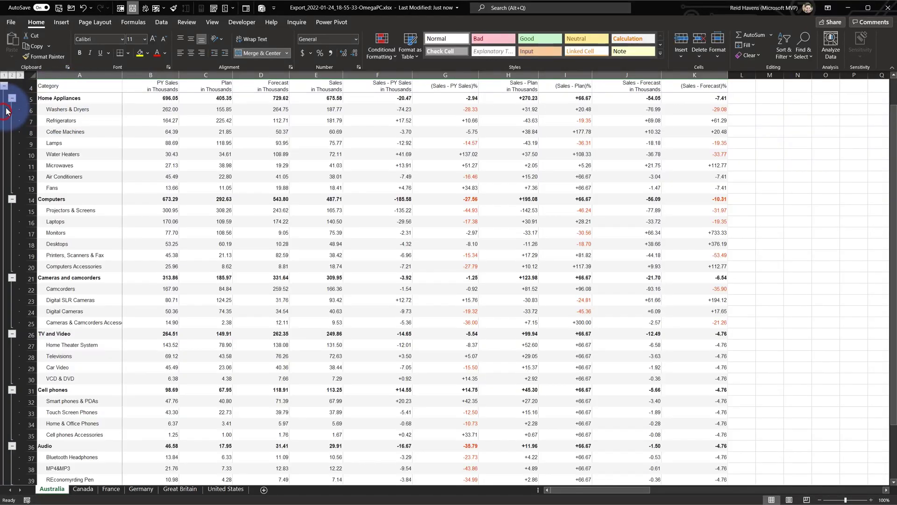
pyautogui.click(13, 200)
pyautogui.click(12, 199)
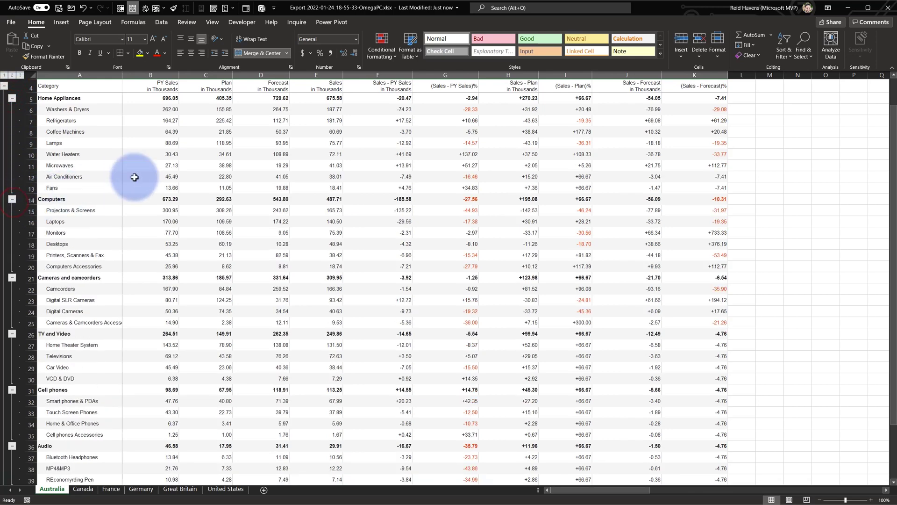
pyautogui.click(463, 108)
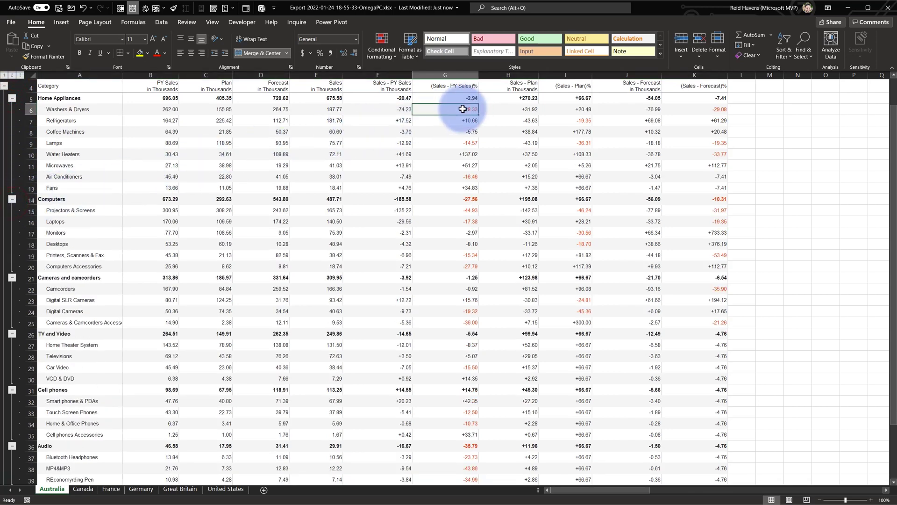
pyautogui.click(563, 141)
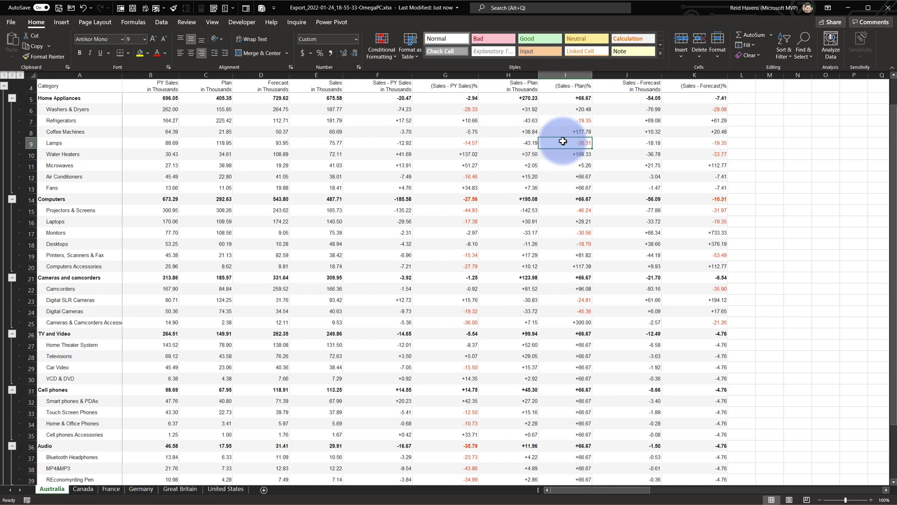
pyautogui.click(562, 121)
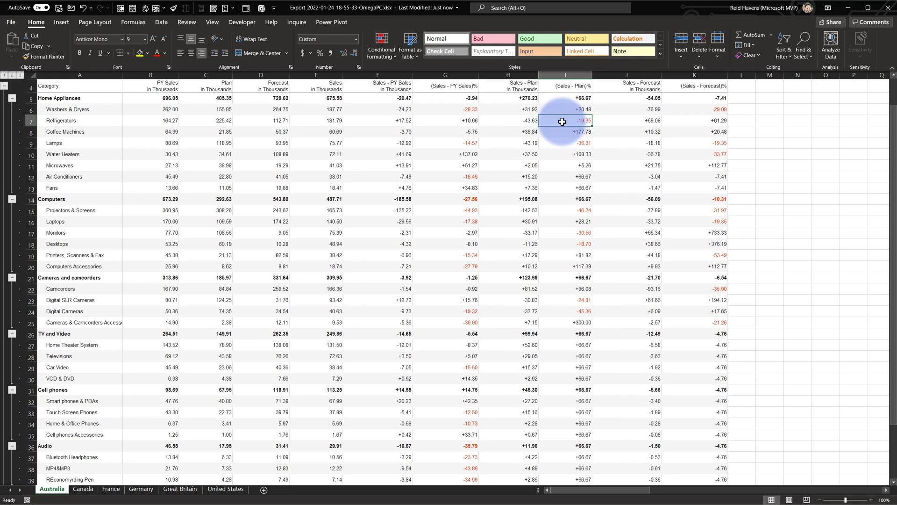
# View the Canada, France, Germany, Great Britain and United States sheets in turn
pyautogui.click(81, 489)
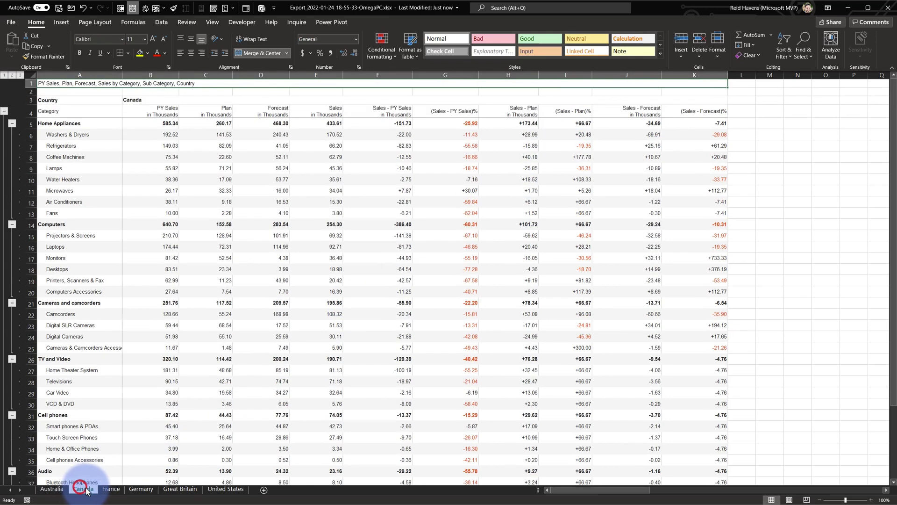
pyautogui.click(111, 489)
pyautogui.click(136, 488)
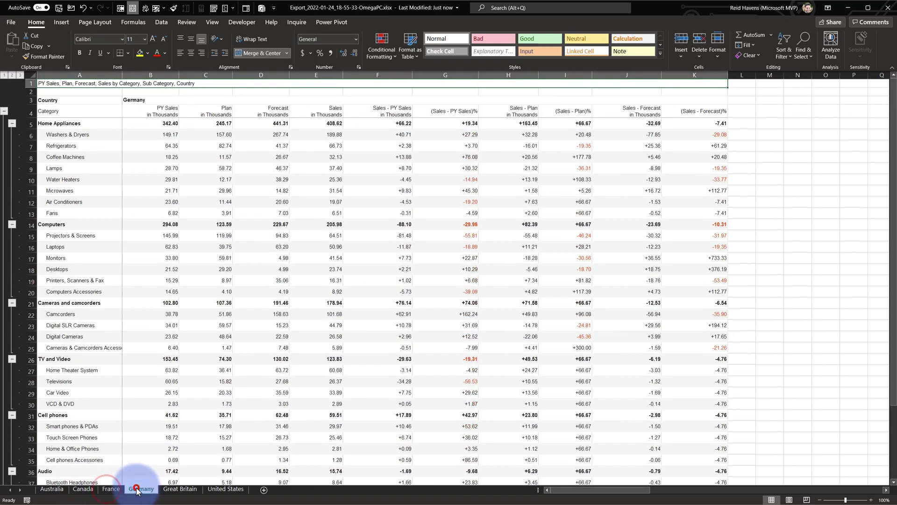
pyautogui.click(180, 488)
pyautogui.click(226, 490)
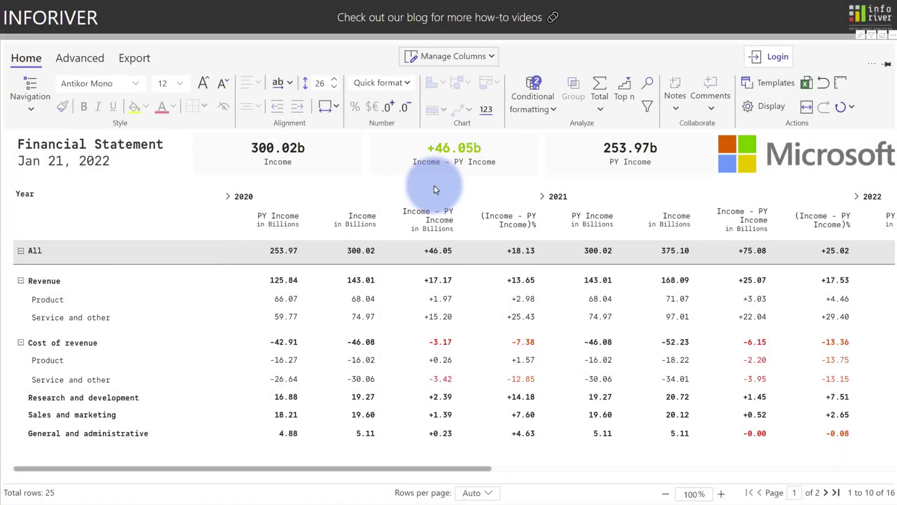
# Add a contribution column based on Service and other Income (74.97) and move it beside Income
pyautogui.click(83, 58)
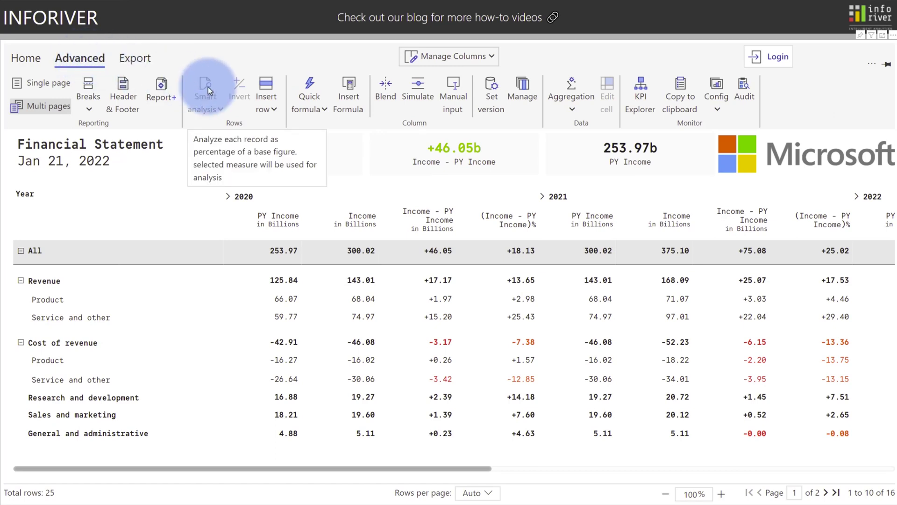
pyautogui.click(352, 318)
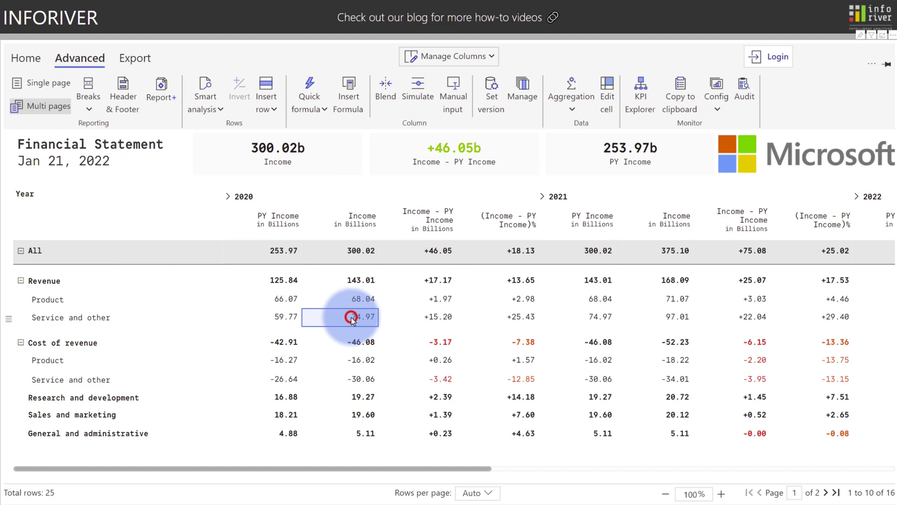
pyautogui.click(191, 99)
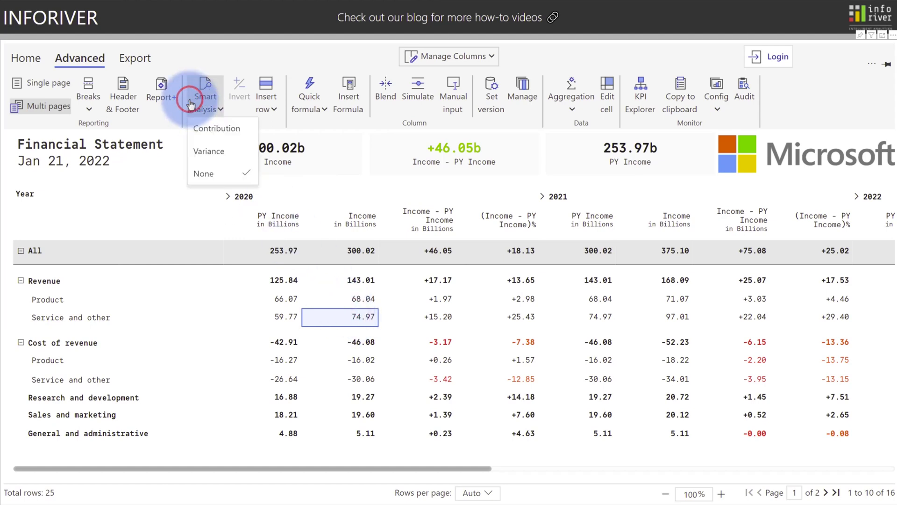
pyautogui.click(191, 102)
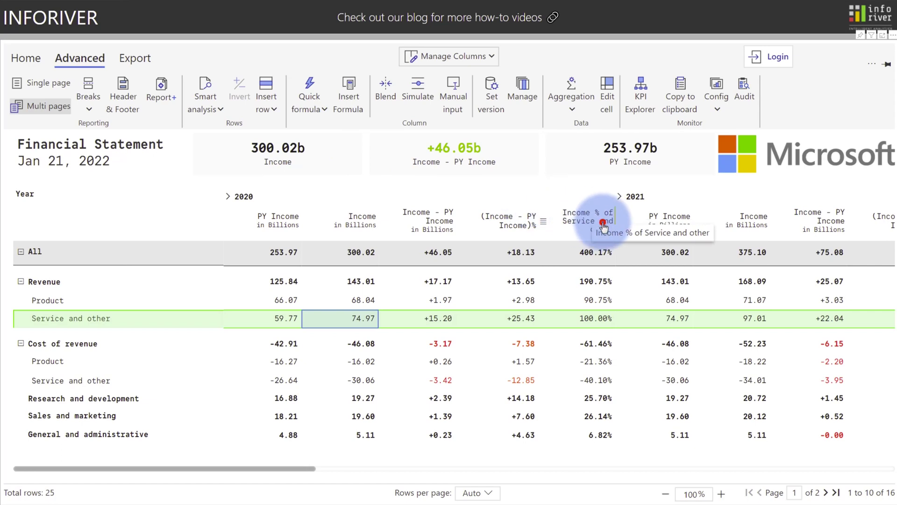
pyautogui.moveTo(602, 222); pyautogui.dragTo(422, 225)
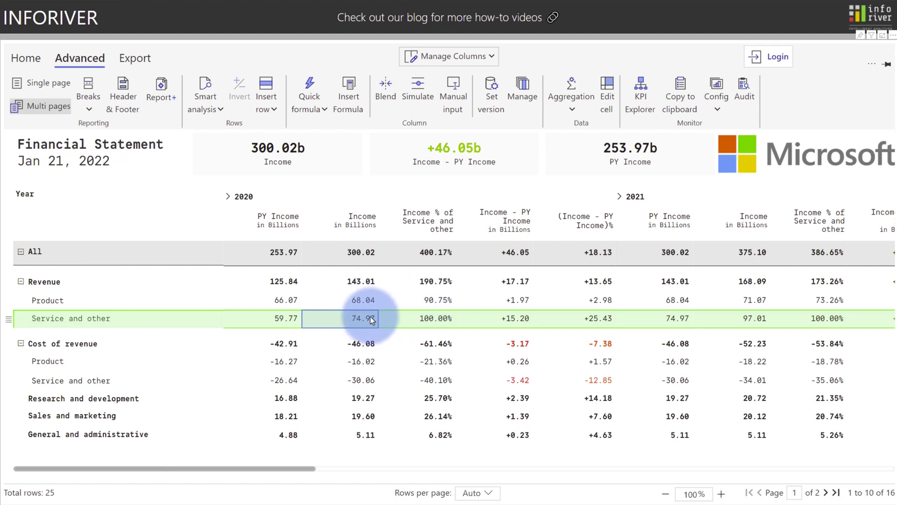
# Switch the smart analysis from contribution to Variance, producing Variance Analysis (Income) columns
pyautogui.click(206, 99)
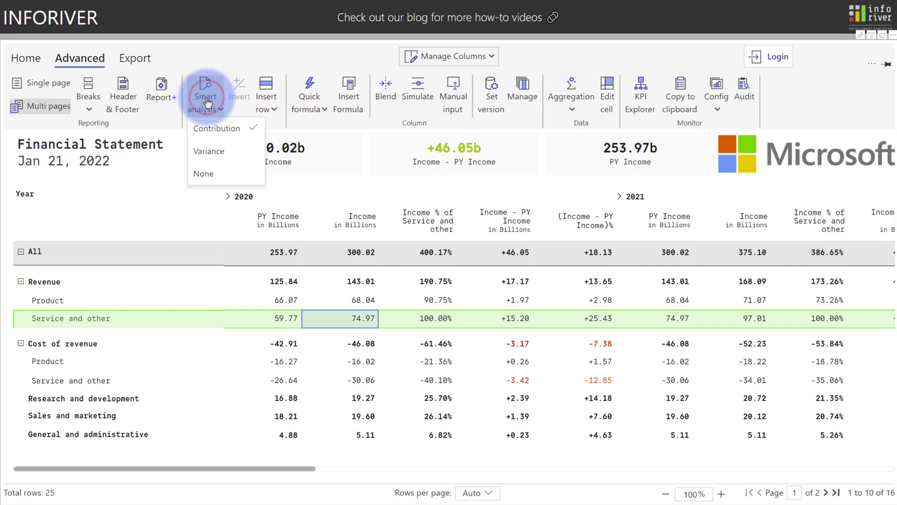
pyautogui.click(208, 150)
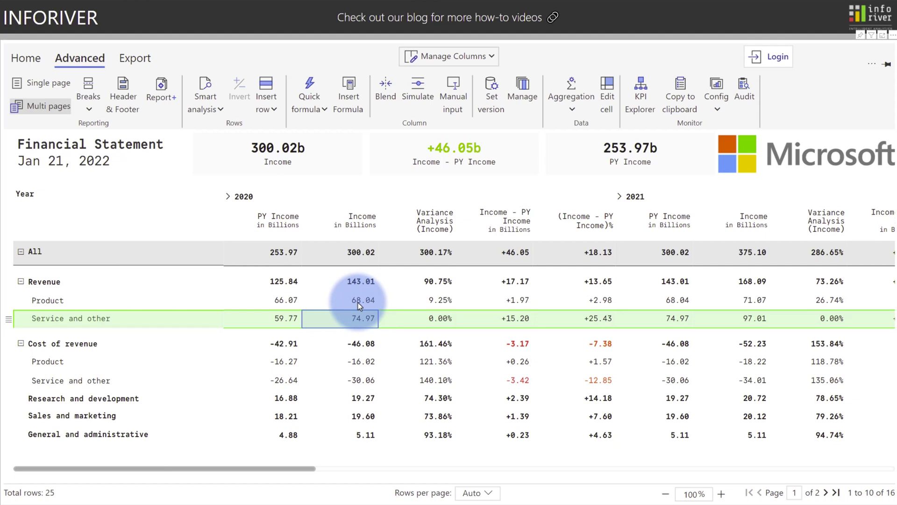
# Invert the sign of the Product row
pyautogui.click(56, 302)
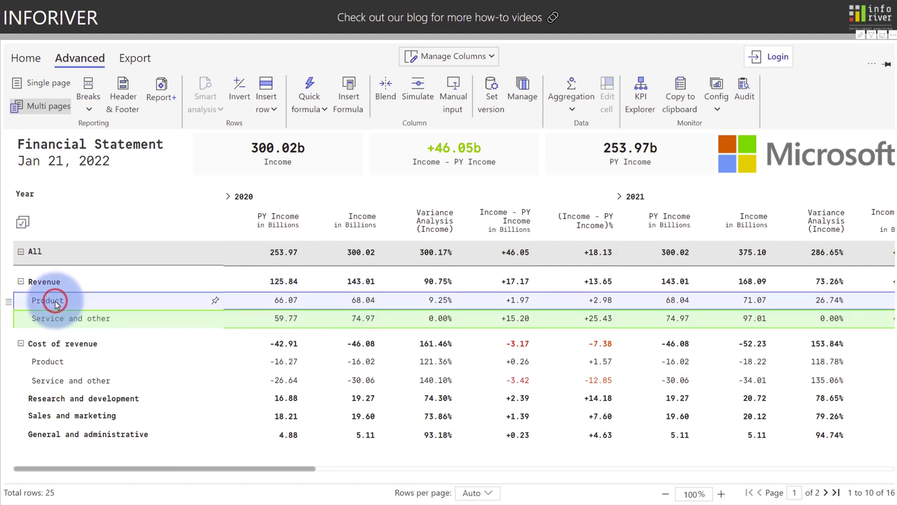
pyautogui.click(239, 91)
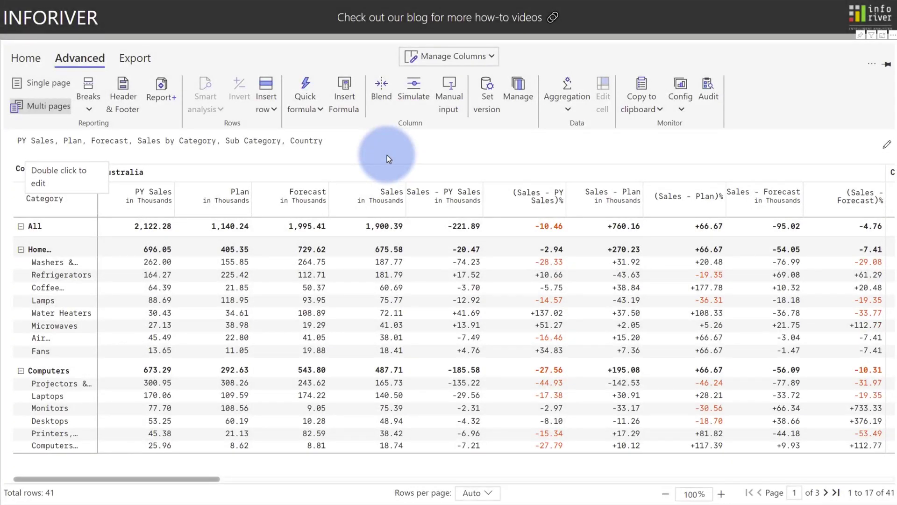
# Add an Overall Ranking quick formula column based on the Sales measure
pyautogui.click(306, 93)
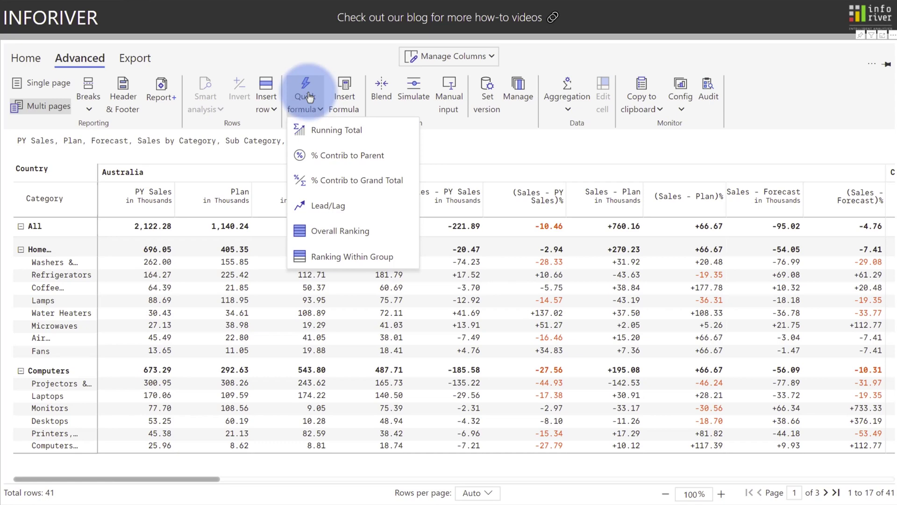
pyautogui.click(344, 231)
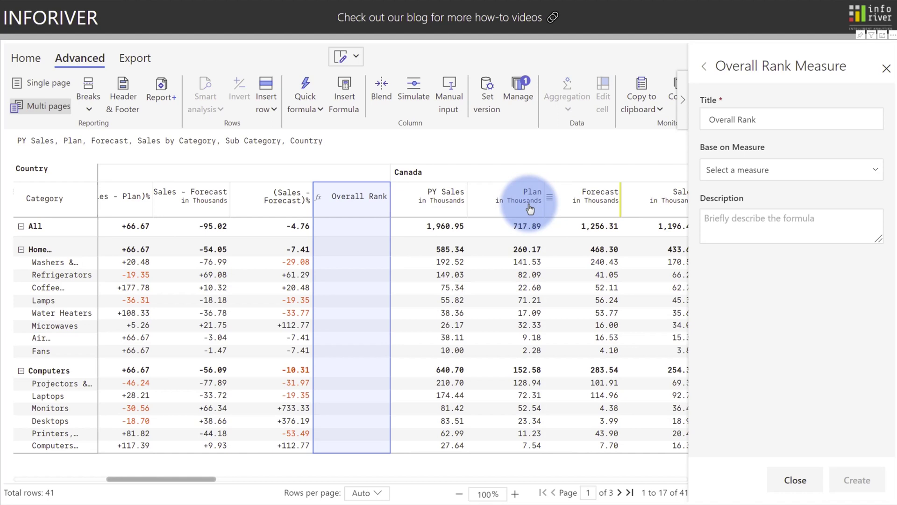
pyautogui.click(767, 171)
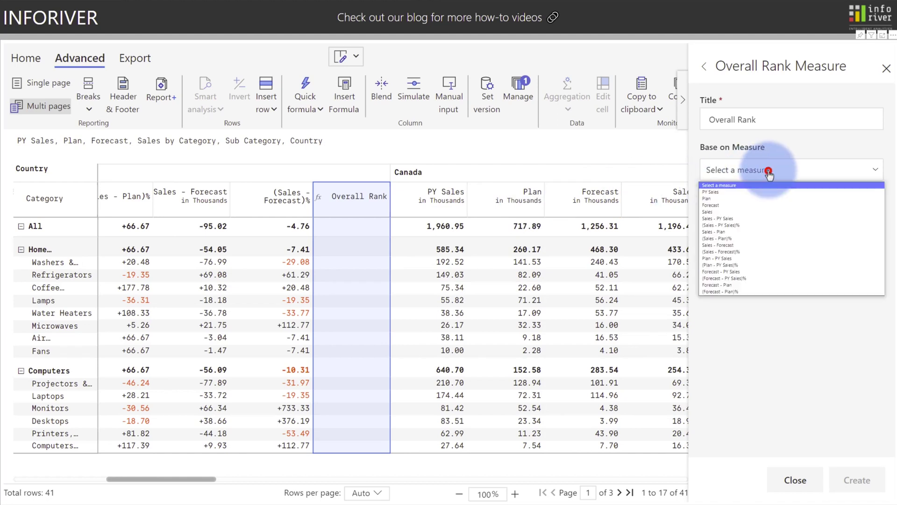
pyautogui.click(736, 213)
pyautogui.click(857, 481)
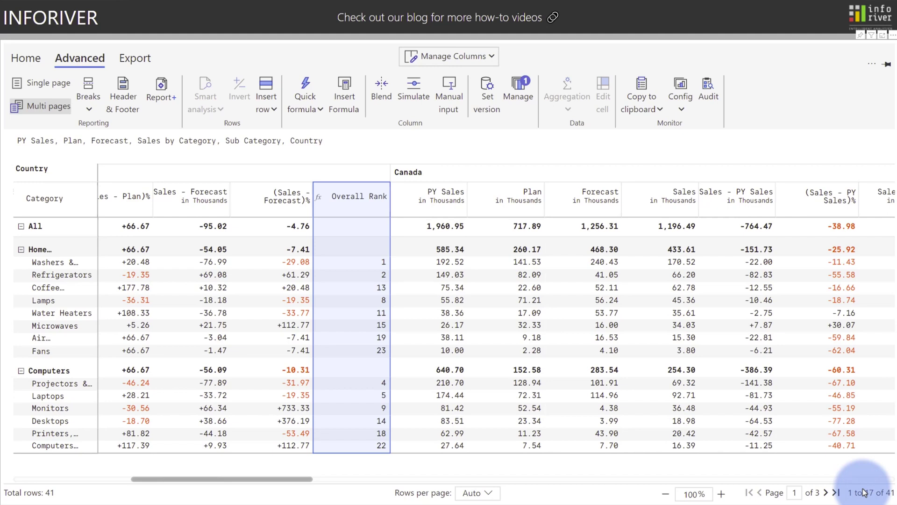
# Insert a new formula column after Overall Rank and set it as a Visual Column
pyautogui.click(354, 98)
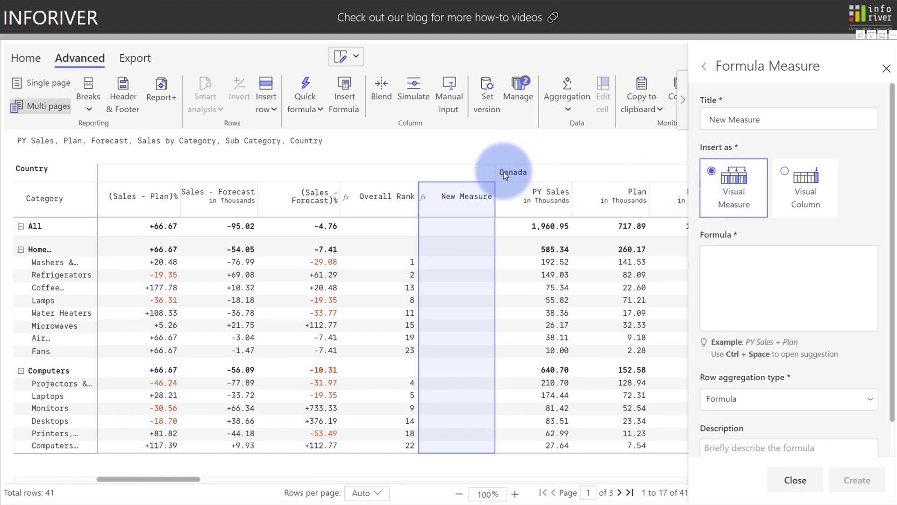
pyautogui.moveTo(195, 478); pyautogui.dragTo(841, 457)
pyautogui.click(804, 196)
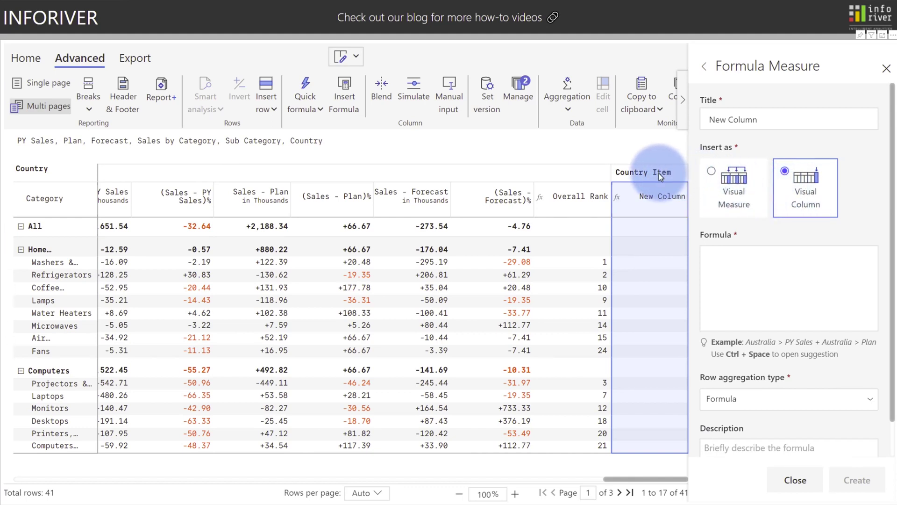
# Make the new formula a visual measure whose formula is [Sales]
pyautogui.click(655, 226)
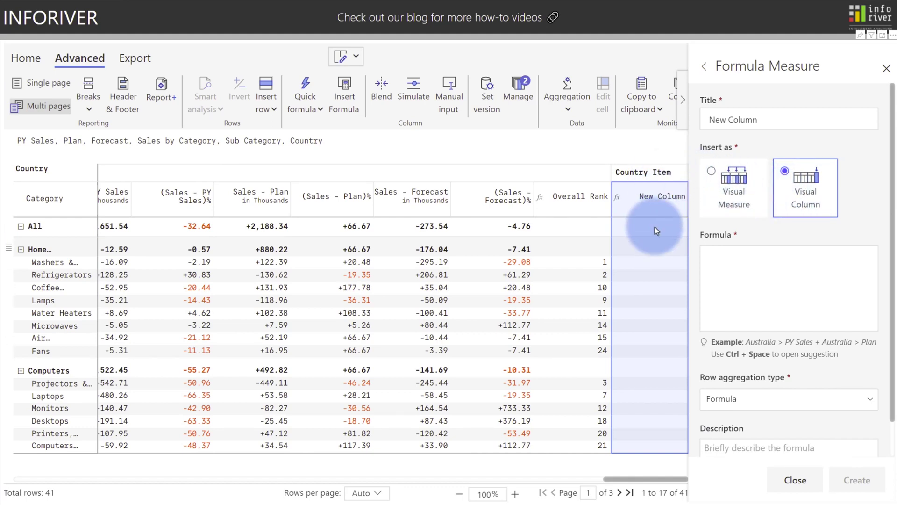
pyautogui.click(736, 189)
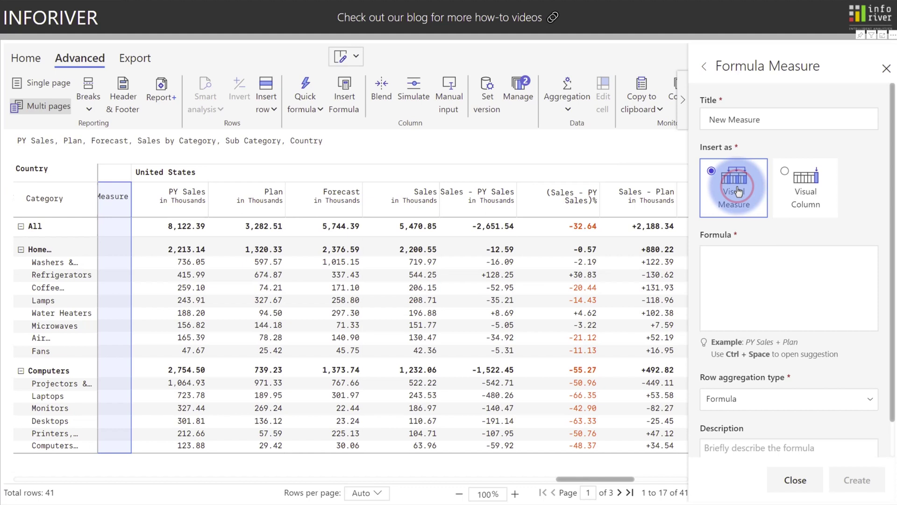
pyautogui.click(720, 259)
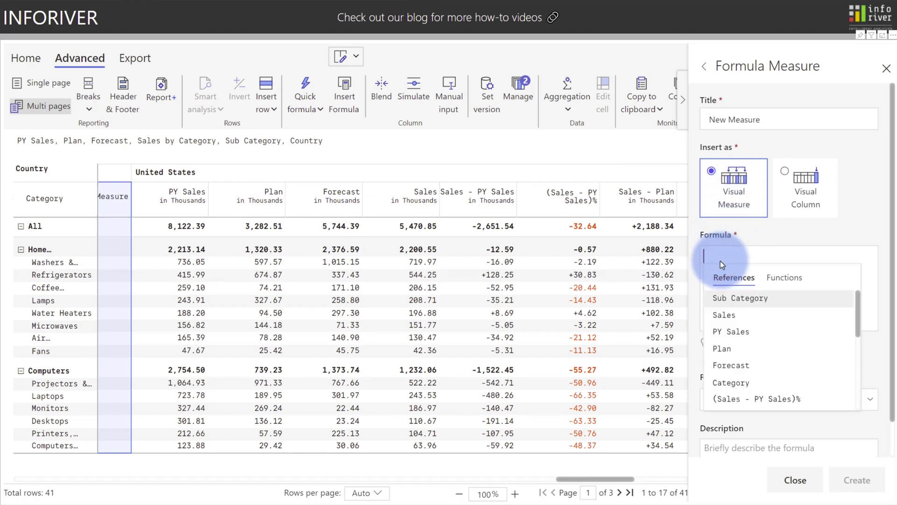
pyautogui.click(785, 277)
pyautogui.scroll(-10, 781, 301)
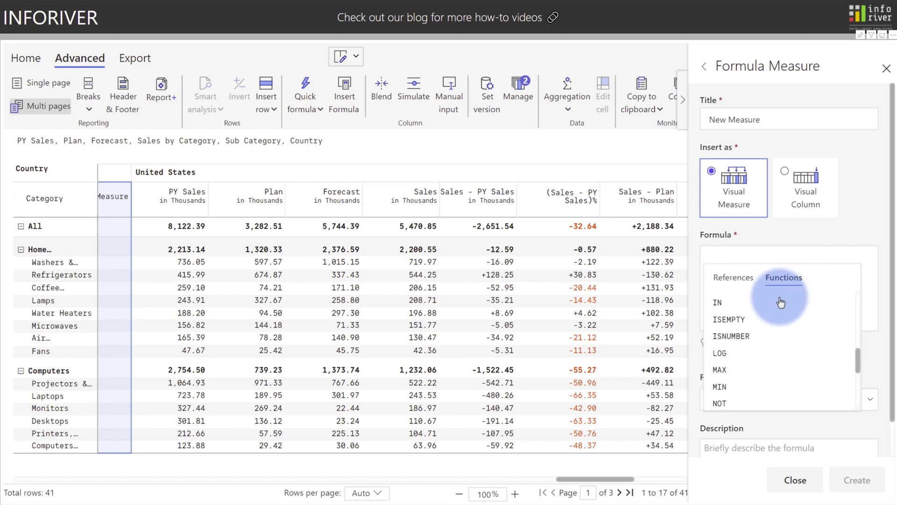
pyautogui.scroll(10, 780, 303)
pyautogui.click(762, 251)
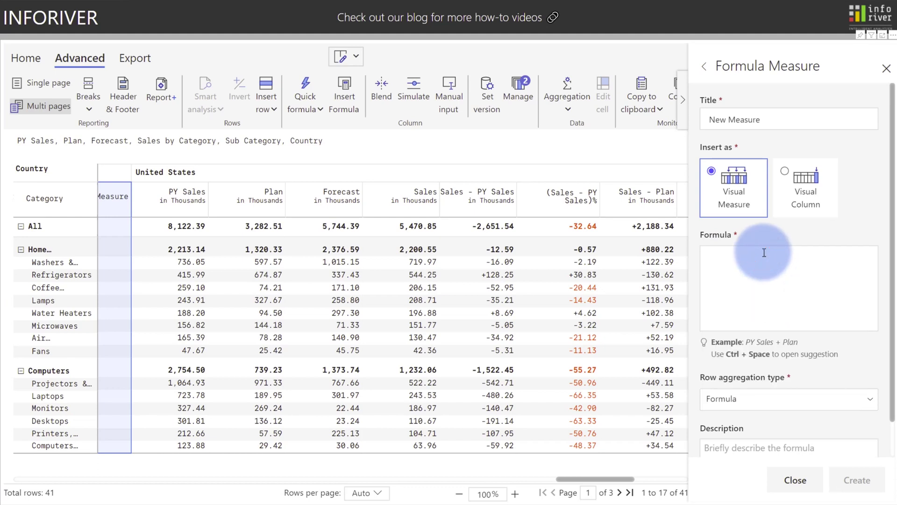
pyautogui.hotkey('ctrl', 'space')
pyautogui.click(752, 297)
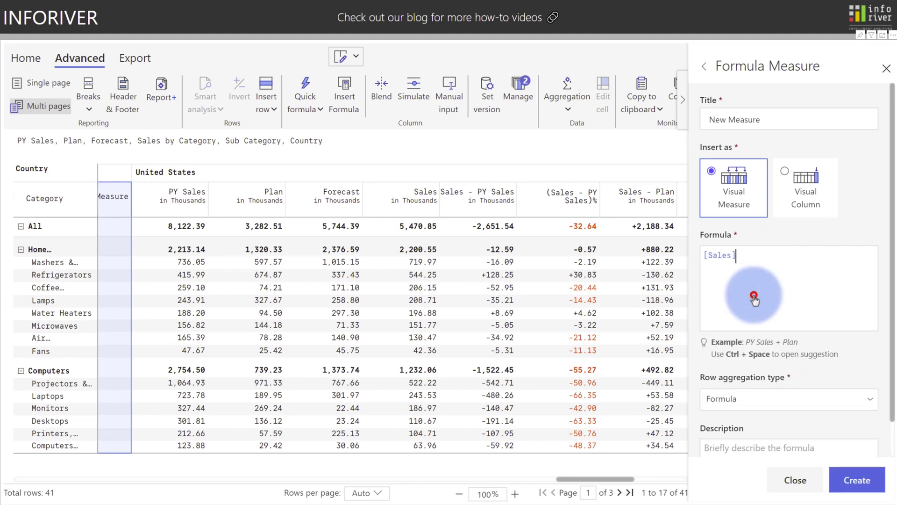
# Set row aggregation to Average, title the measure 'Avg Sales', and create it
pyautogui.click(739, 399)
pyautogui.click(719, 427)
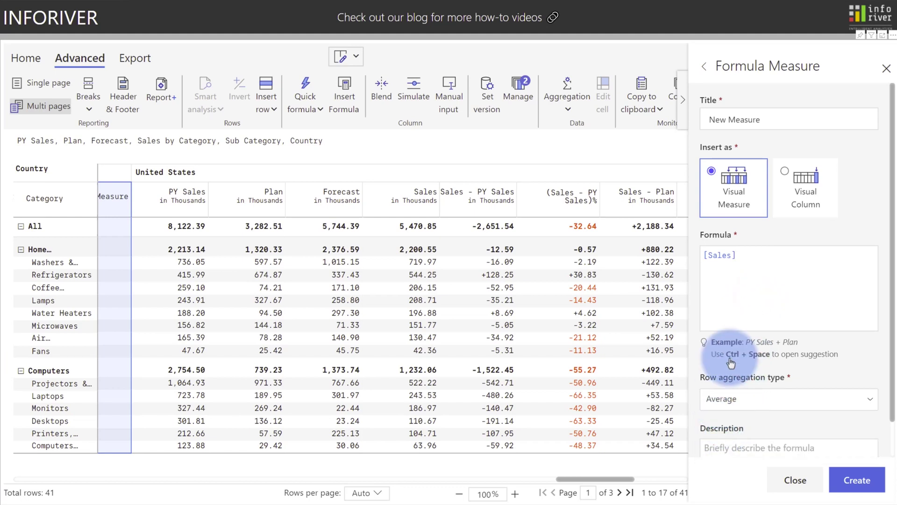
pyautogui.click(762, 118)
pyautogui.write('Avg Sales')
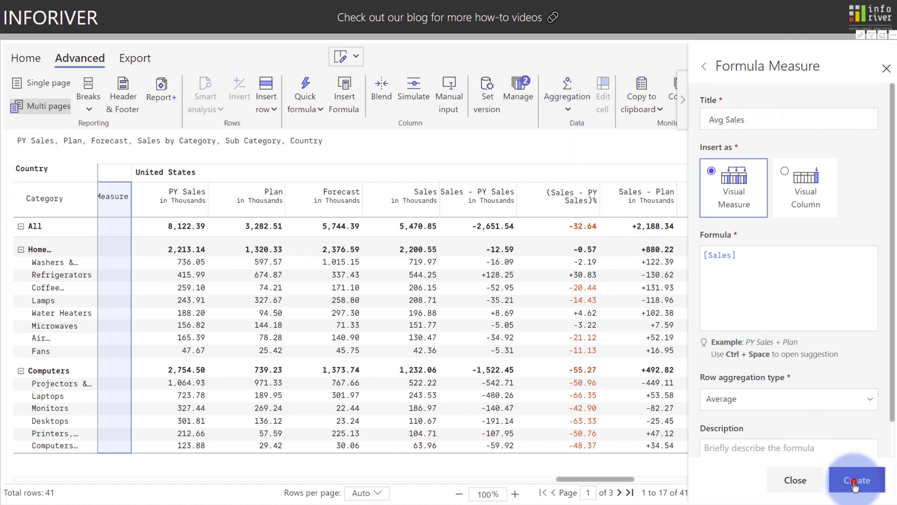
pyautogui.click(853, 481)
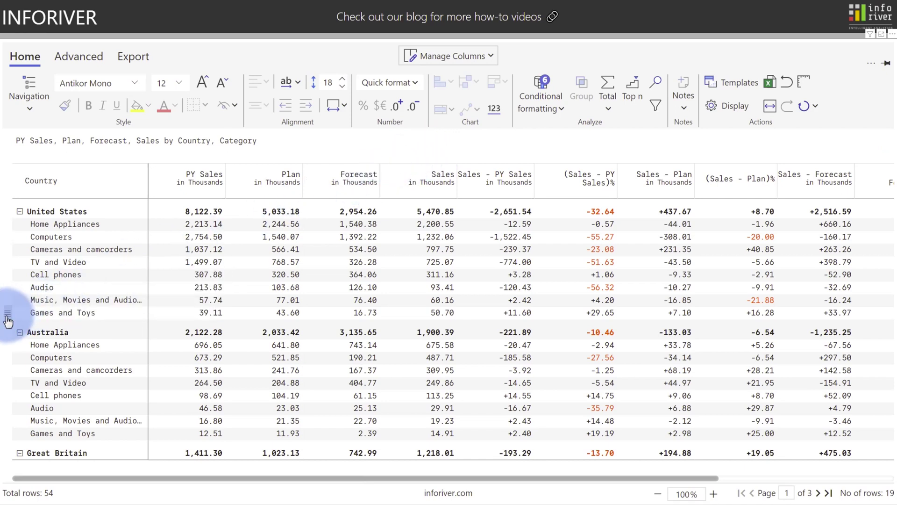
# Bring up the row insertion choices after Games and Toys, including the Advanced Insert row list
pyautogui.click(7, 315)
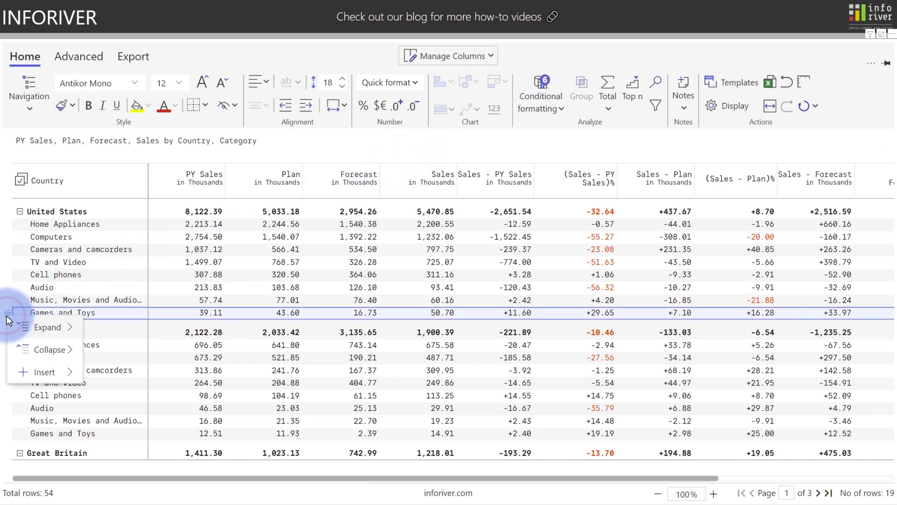
pyautogui.moveTo(29, 367)
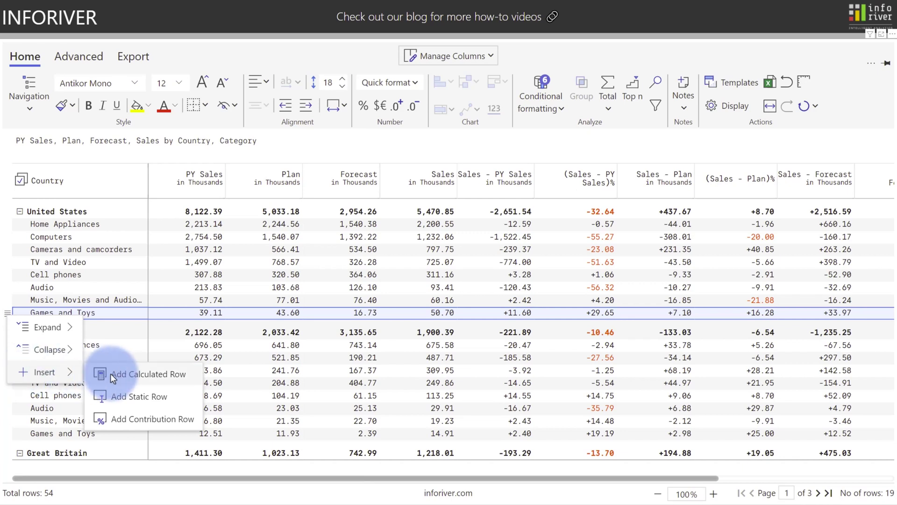
pyautogui.click(117, 396)
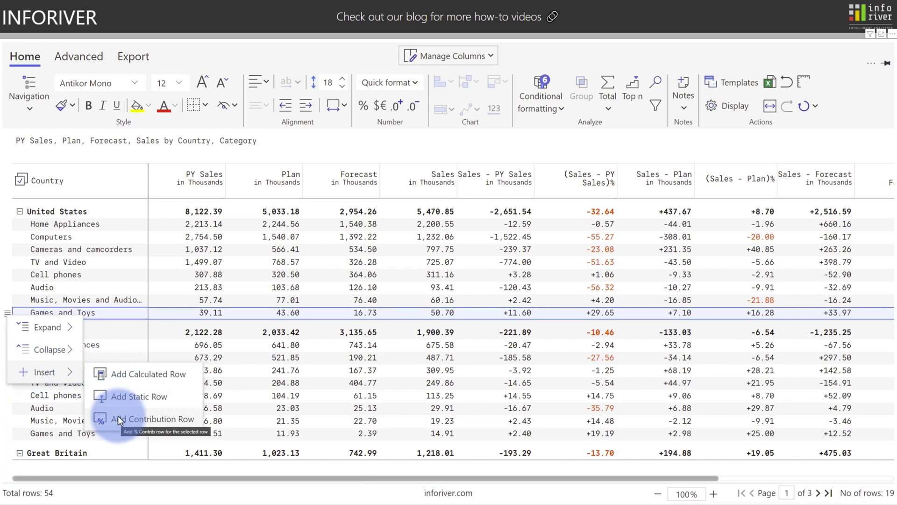
pyautogui.click(78, 59)
pyautogui.click(268, 106)
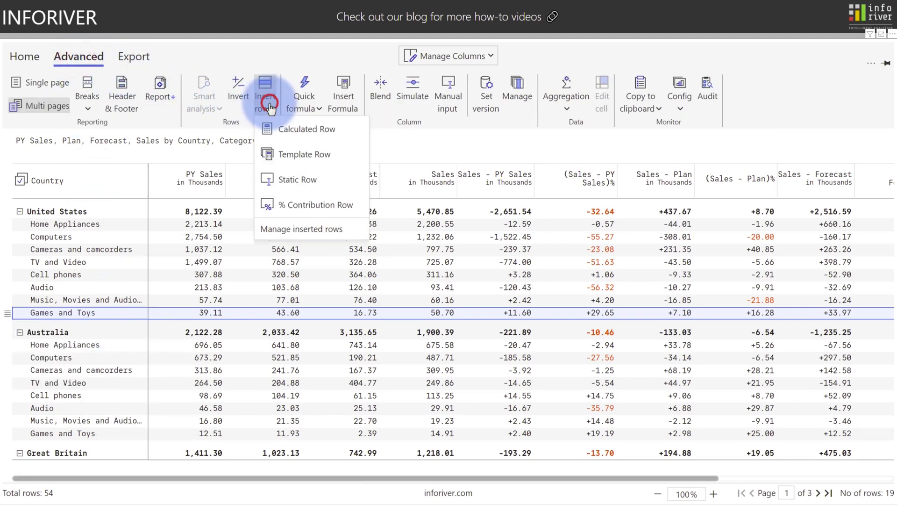
# Insert a 'Personal Electronics' template row = [Cell phones] + [Cameras and camcorders], excluded from totals and charts
pyautogui.click(289, 155)
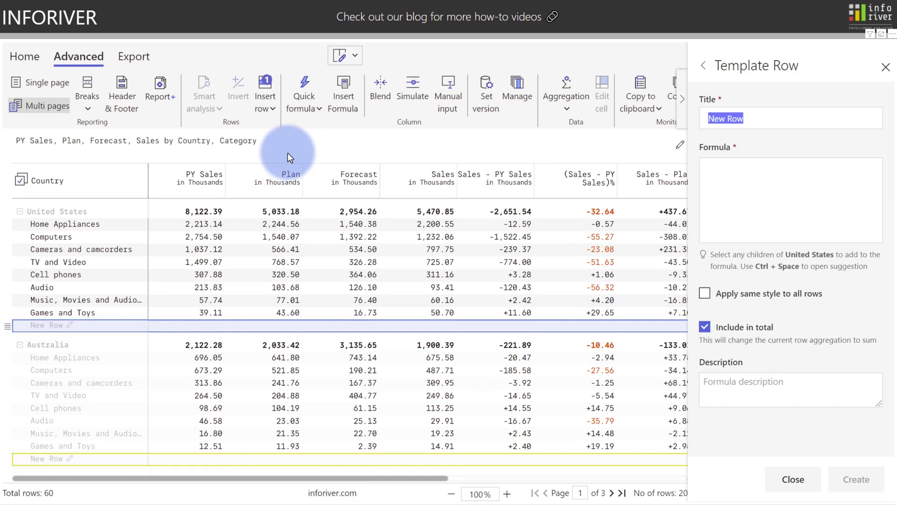
pyautogui.write('Personal Electronics')
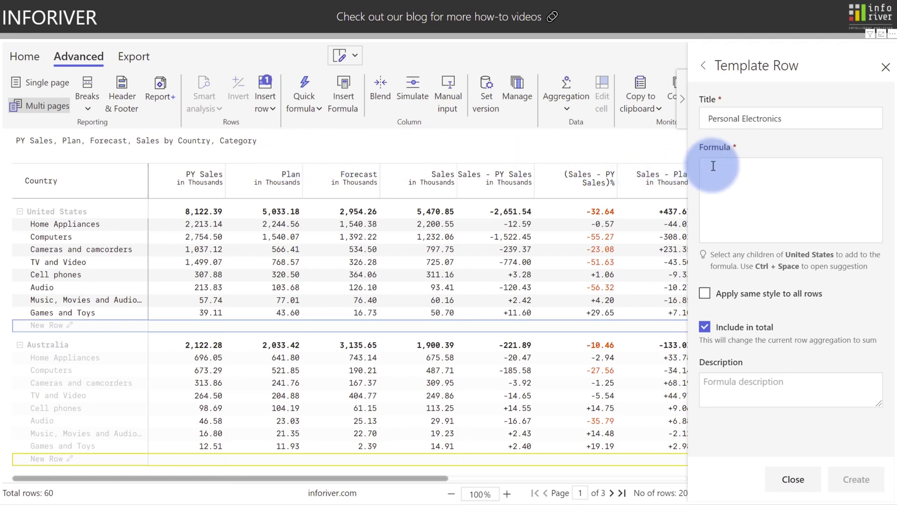
pyautogui.click(711, 165)
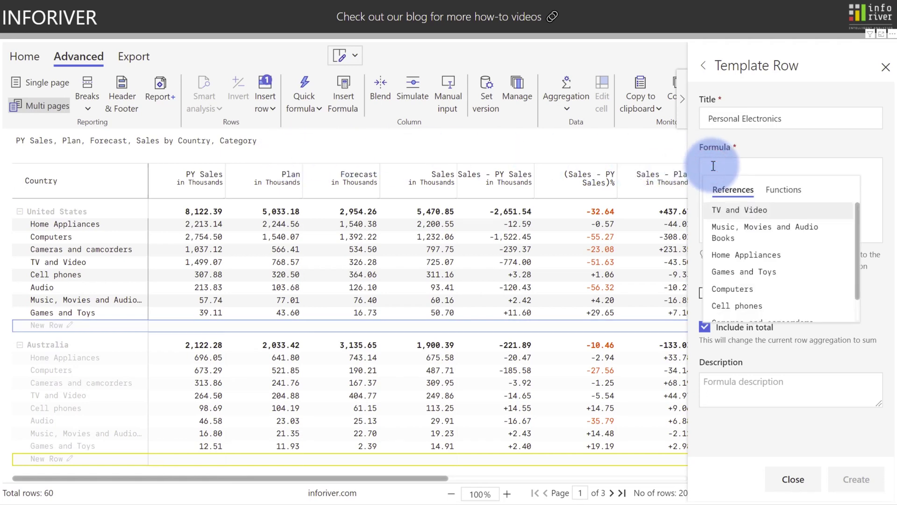
pyautogui.click(737, 307)
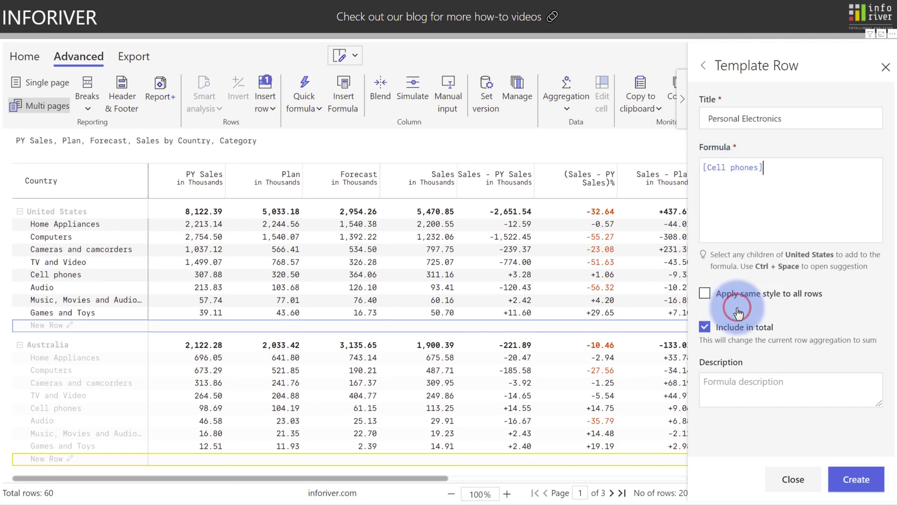
pyautogui.write('+')
pyautogui.scroll(-2, 742, 299)
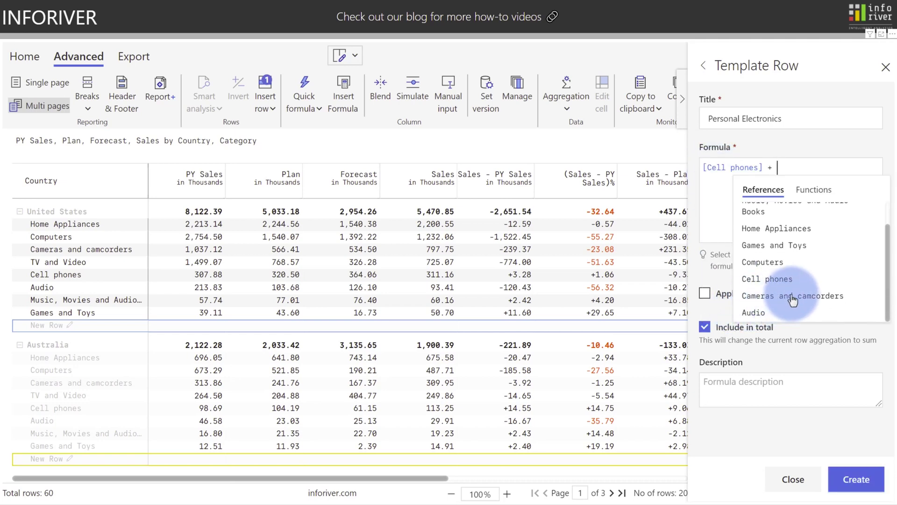
pyautogui.click(792, 295)
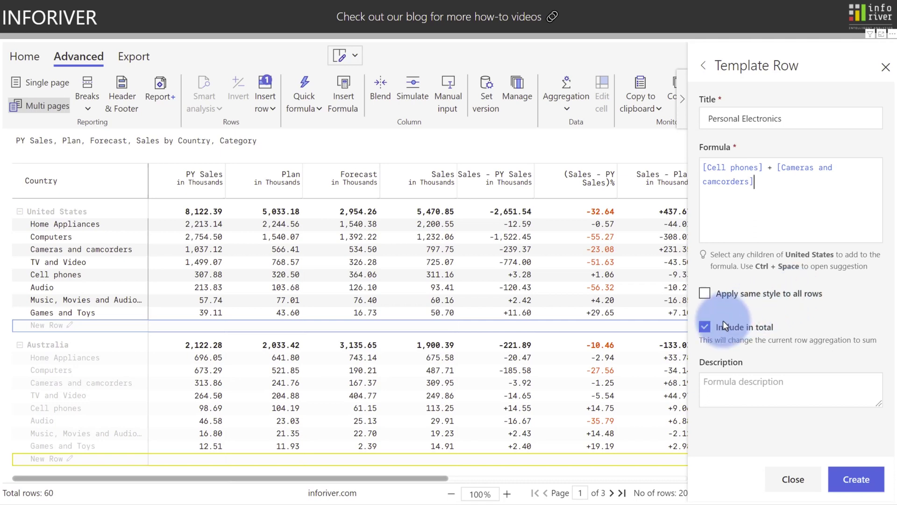
pyautogui.click(704, 327)
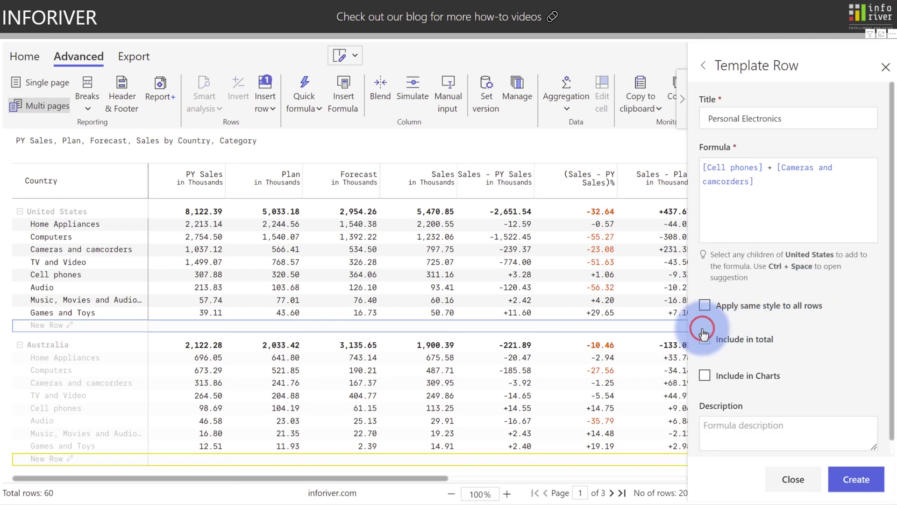
pyautogui.click(705, 375)
pyautogui.click(856, 479)
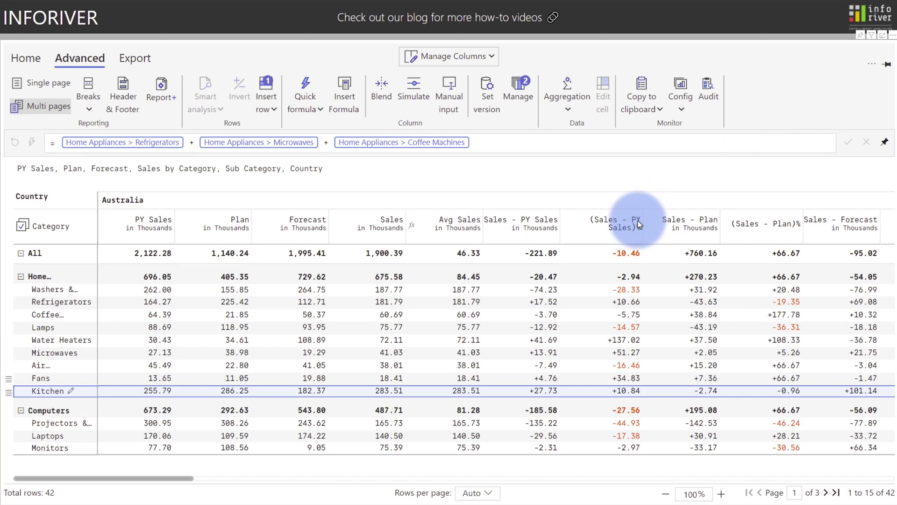
# Multiply the Australia Fans forecast by 1.2, raising it to 23.86
pyautogui.click(391, 390)
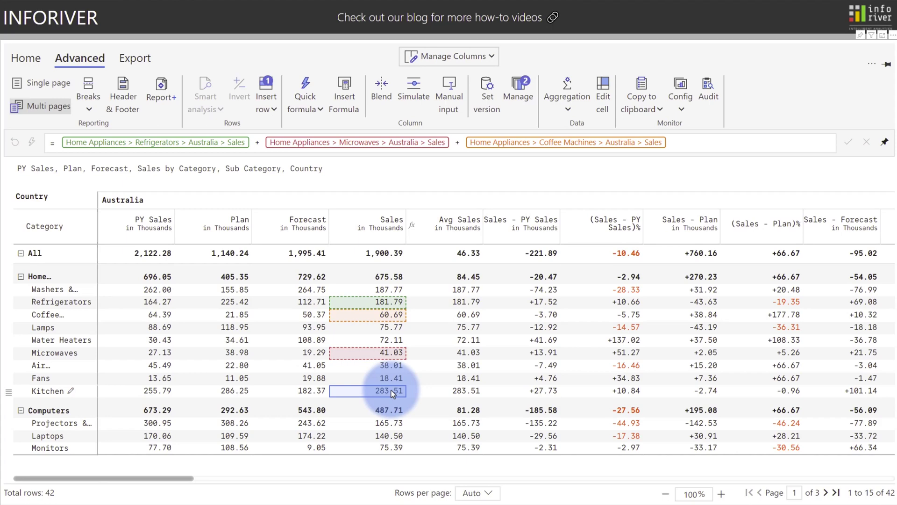
pyautogui.click(310, 377)
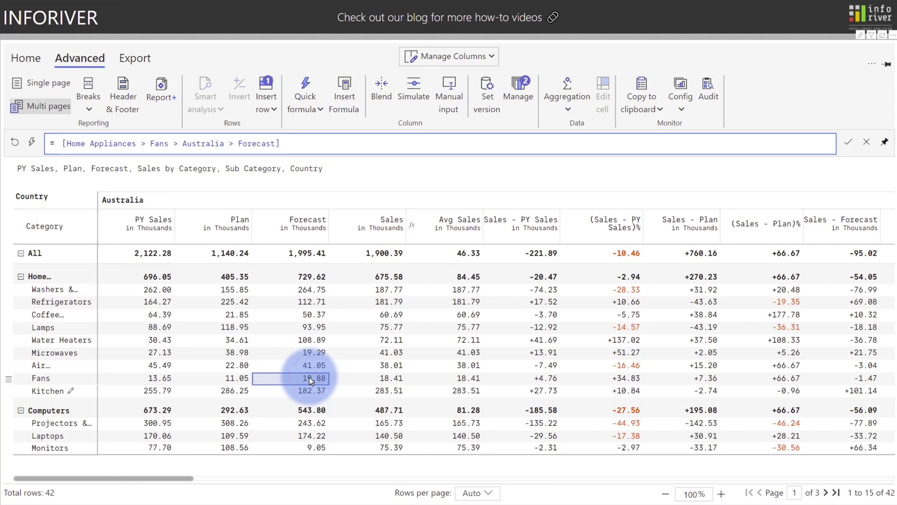
pyautogui.write('* 1.2')
pyautogui.press('Return')
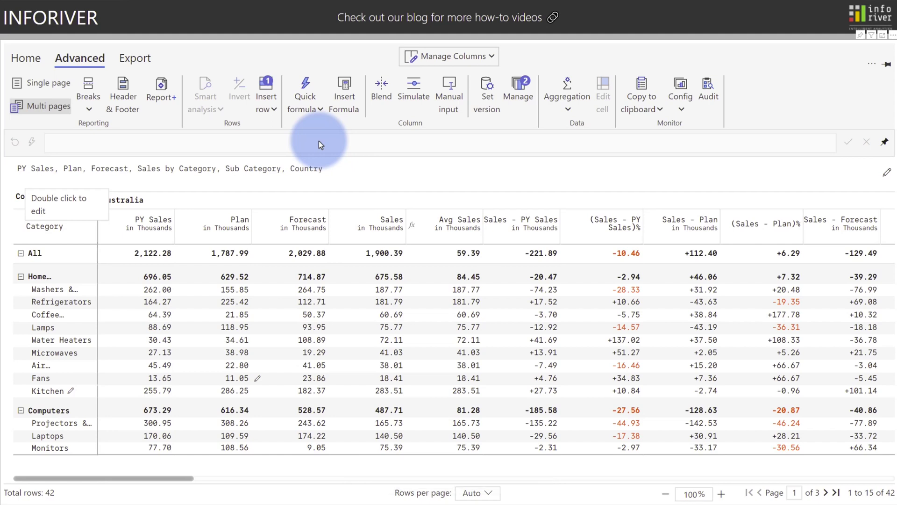
# Change the Avg Sales column's aggregation to Minimum, turning it into Min Sales
pyautogui.click(442, 229)
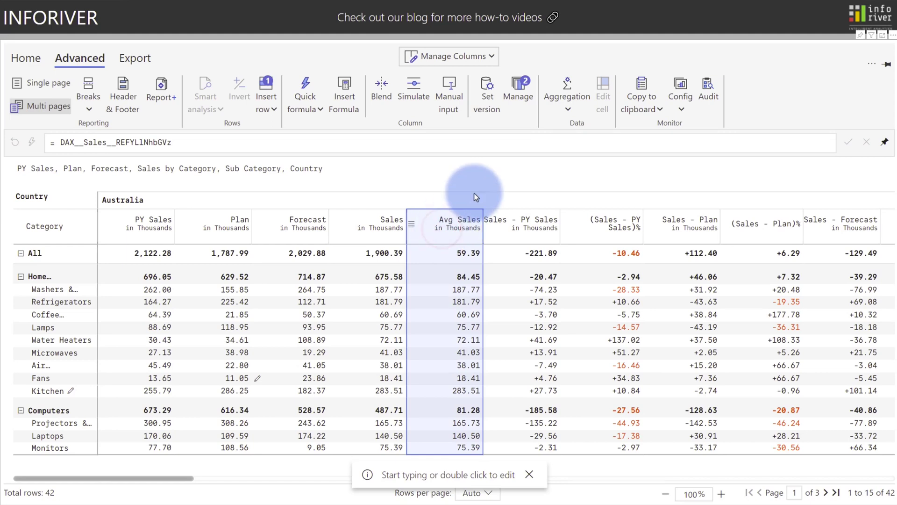
pyautogui.click(564, 98)
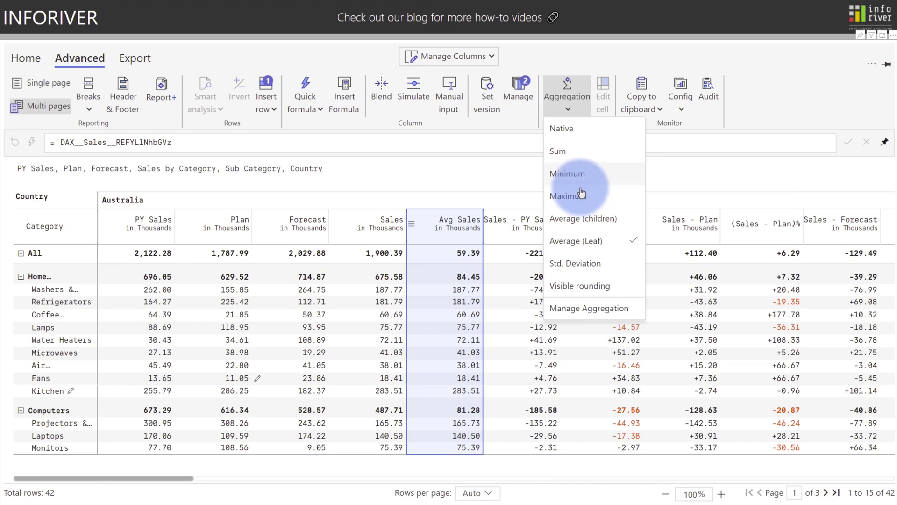
pyautogui.click(577, 174)
pyautogui.click(448, 228)
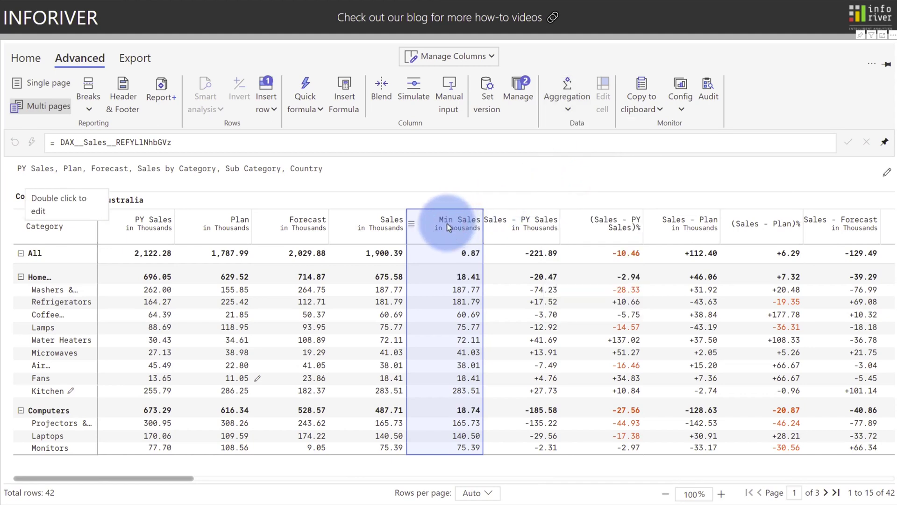
pyautogui.click(488, 87)
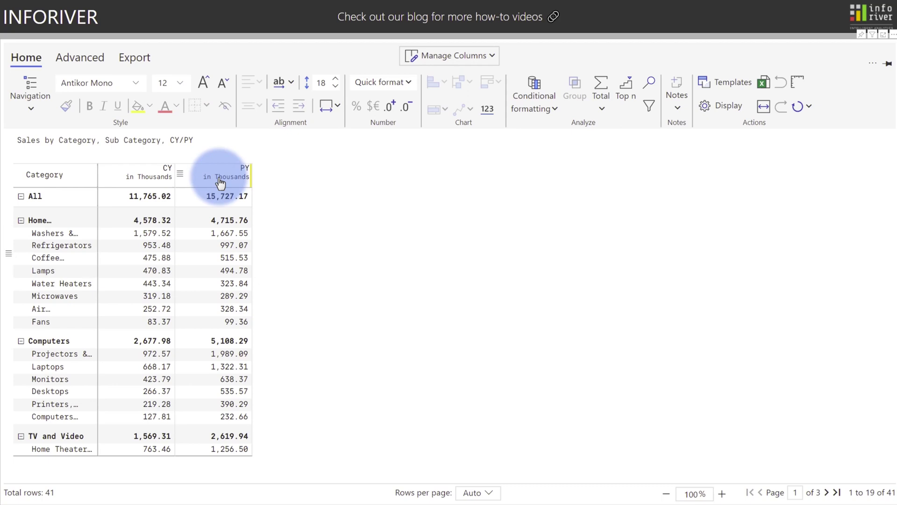
# Split Sales into CY and PY columns and add a CY Vs PY IBCS bullet chart
pyautogui.click(428, 57)
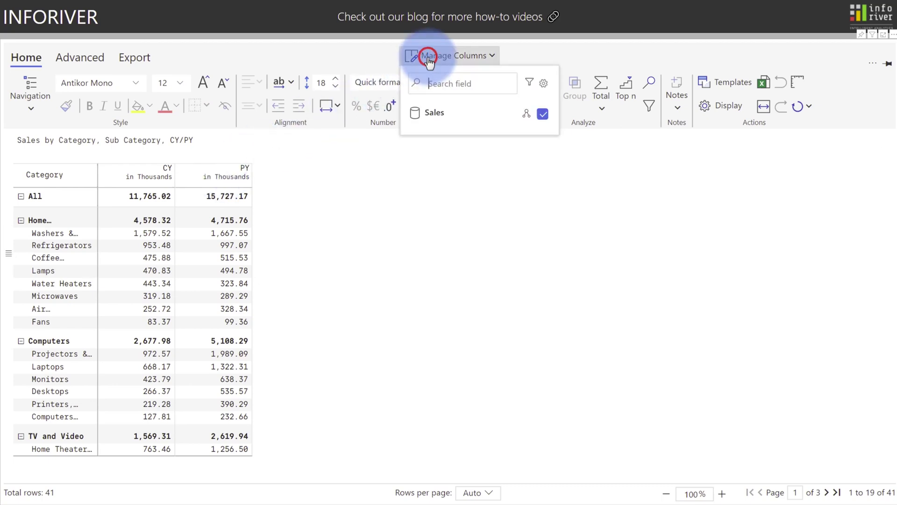
pyautogui.click(527, 114)
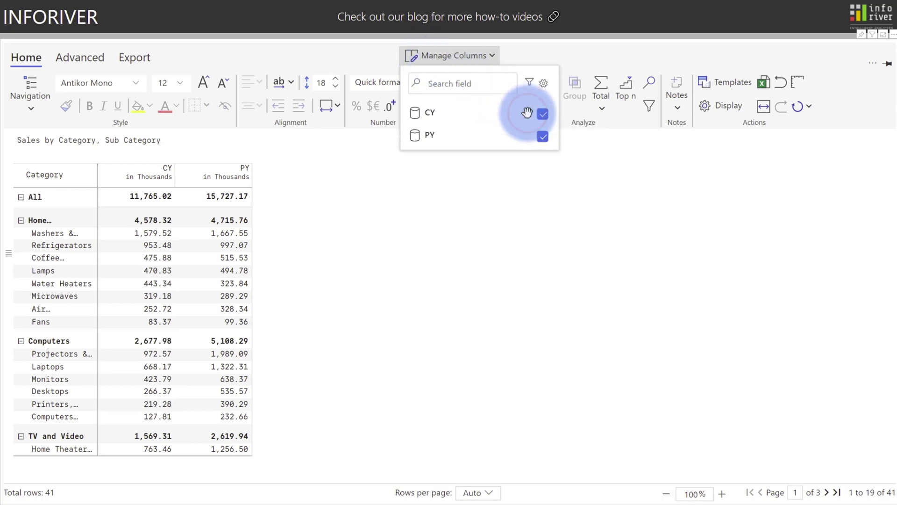
pyautogui.click(147, 176)
pyautogui.keyDown('shift'); pyautogui.click(224, 176); pyautogui.keyUp('shift')
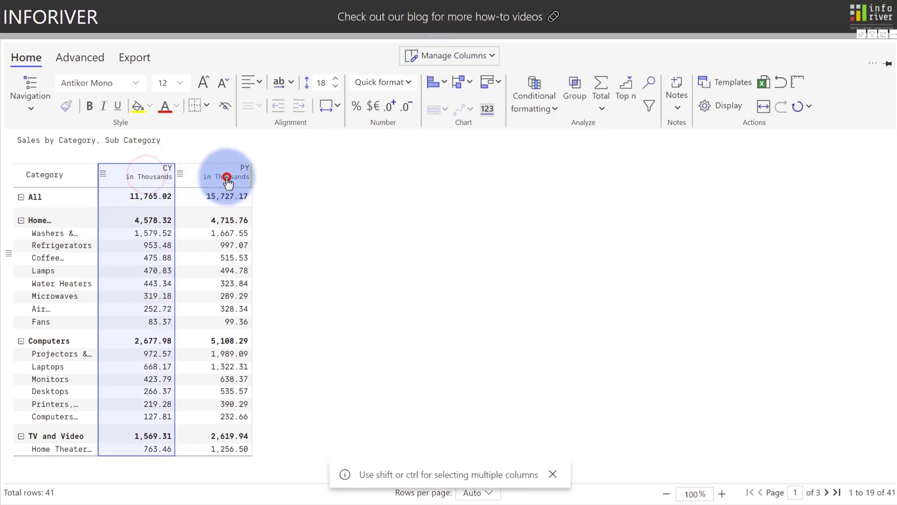
pyautogui.click(447, 108)
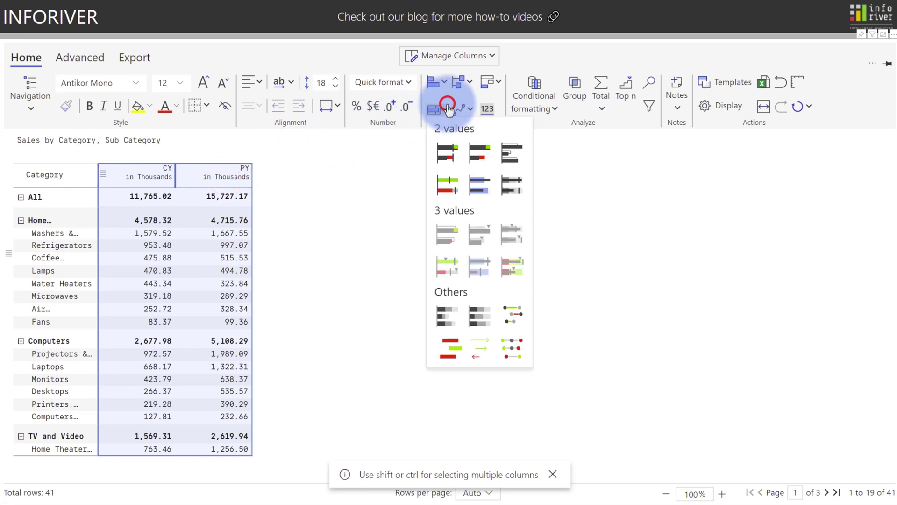
pyautogui.click(447, 156)
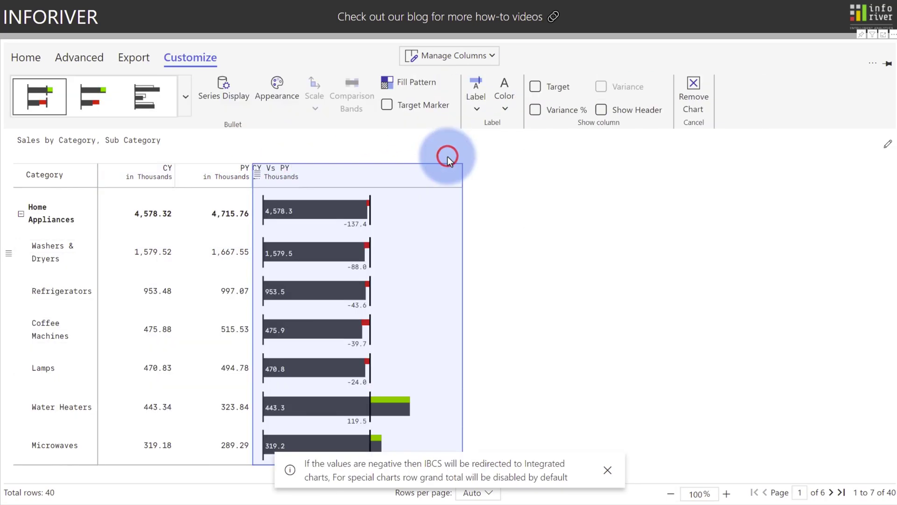